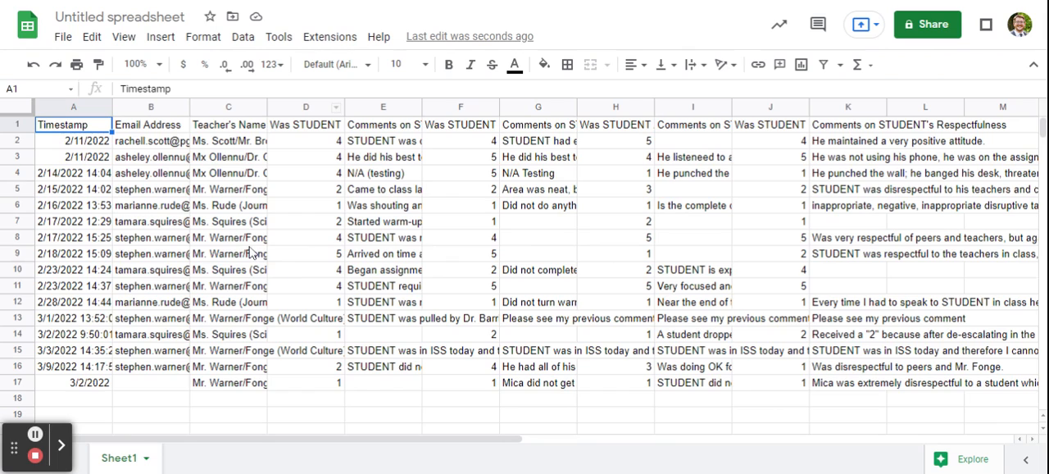
Wrap the text in all the data cells, A1:K17
key("ctrl+a")
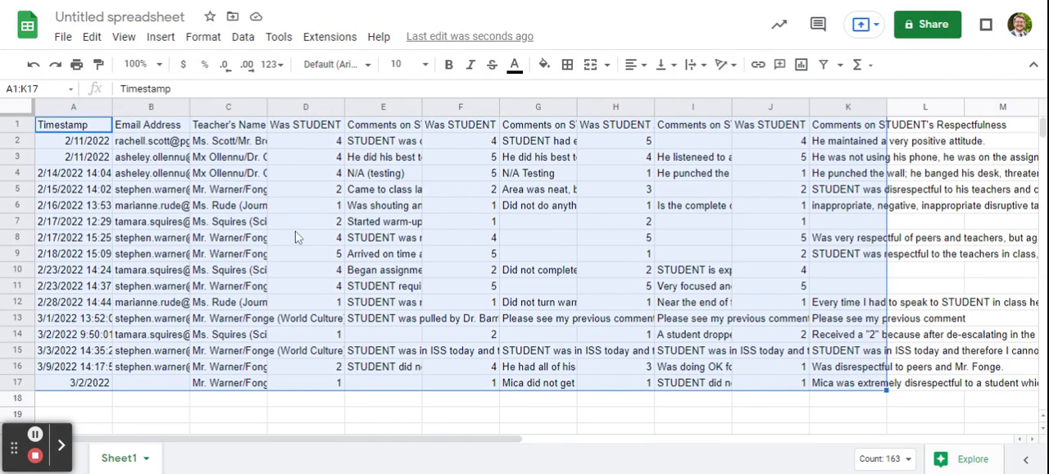
left_click(703, 52)
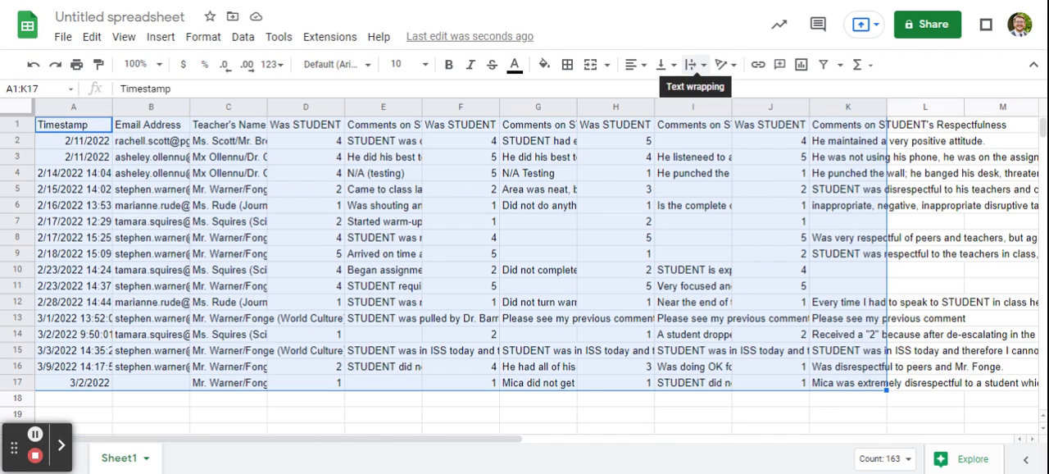
left_click(694, 71)
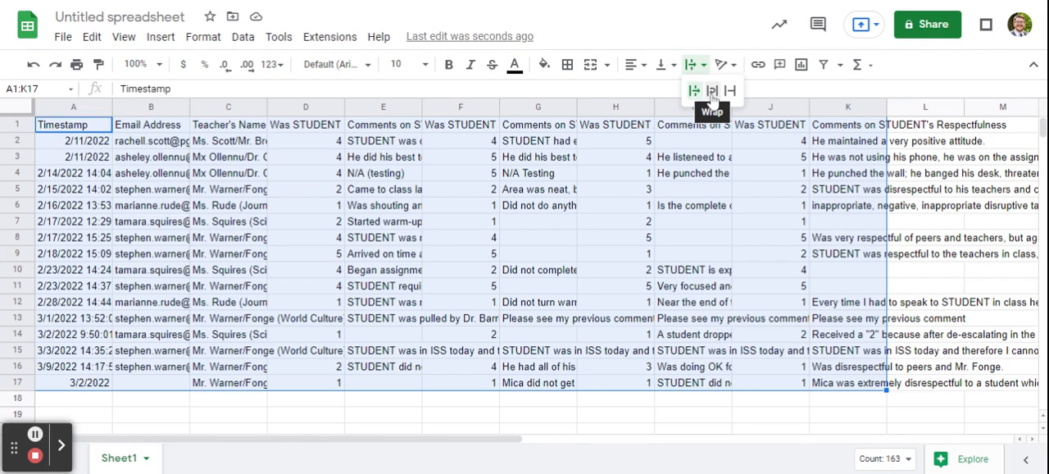
left_click(713, 94)
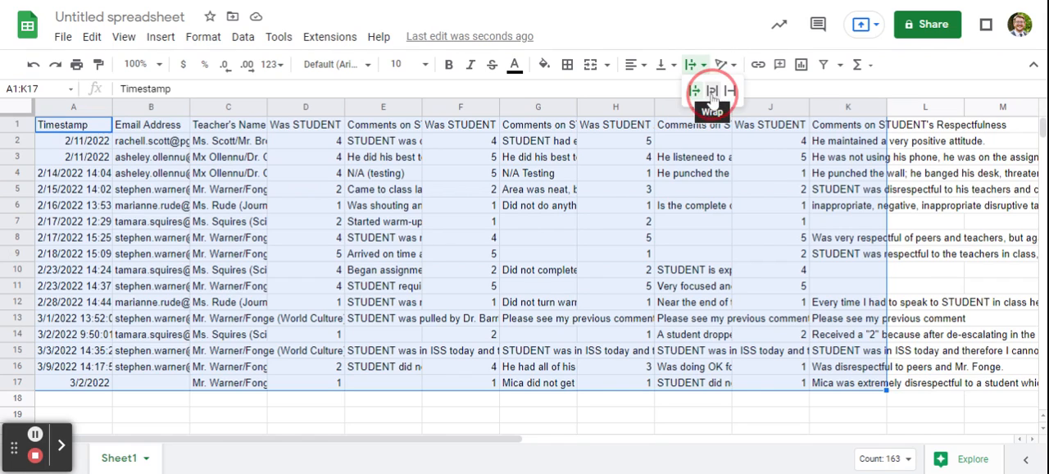
scroll(306, 224, "down", 5)
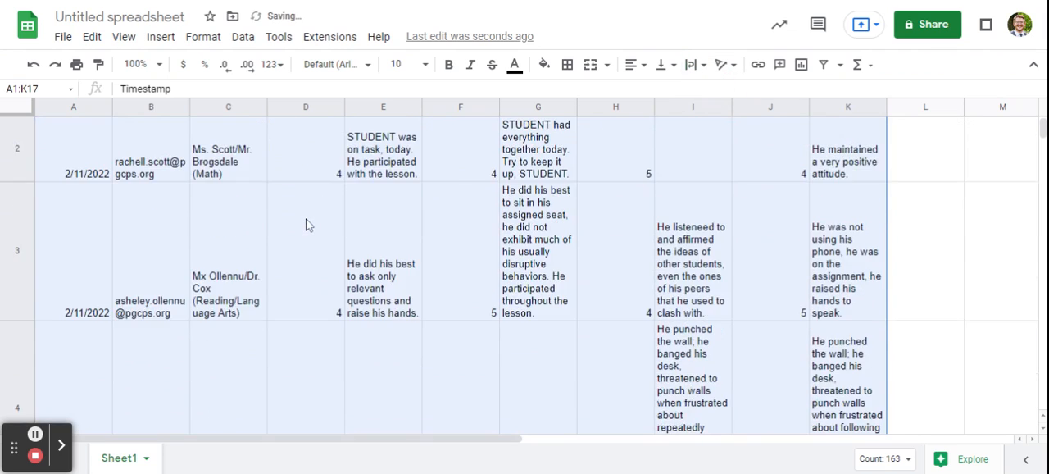
scroll(306, 225, "down", 10)
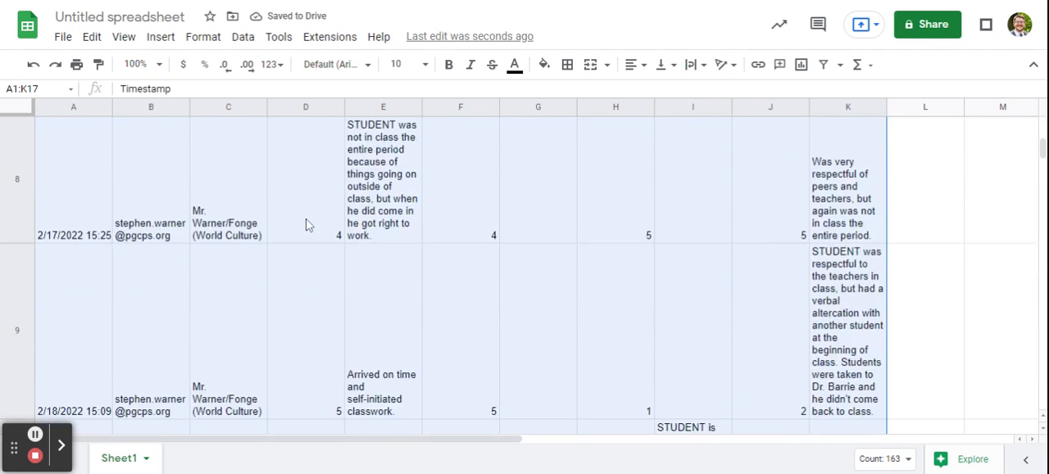
scroll(304, 248, "down", 10)
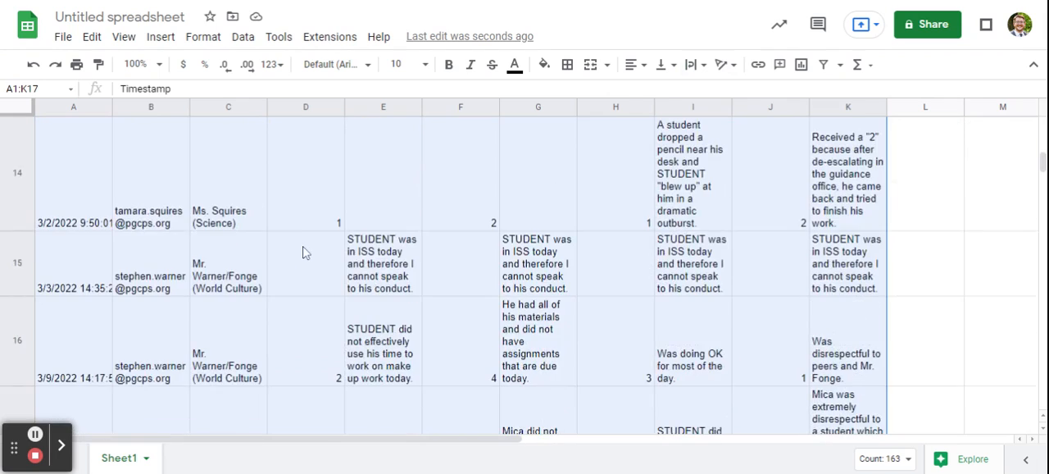
scroll(299, 258, "up", 10)
scroll(289, 262, "up", 2)
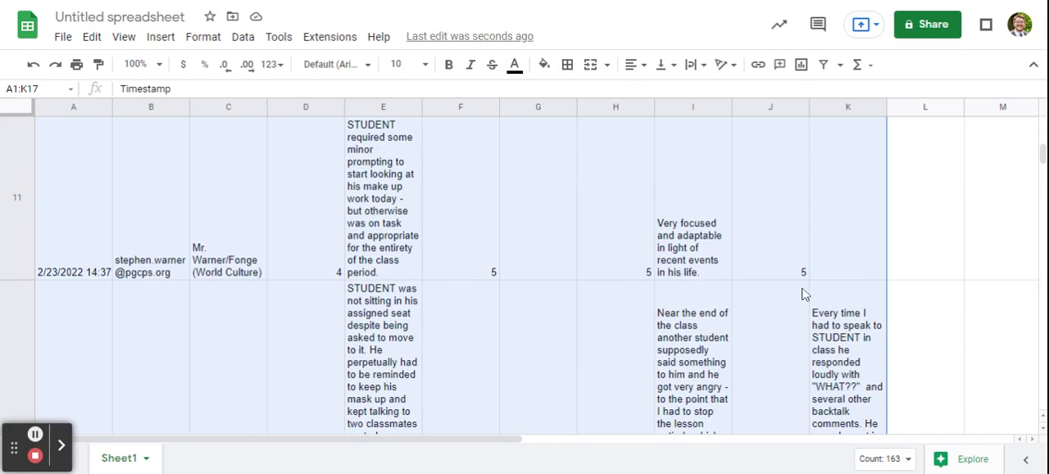
scroll(459, 312, "up", 10)
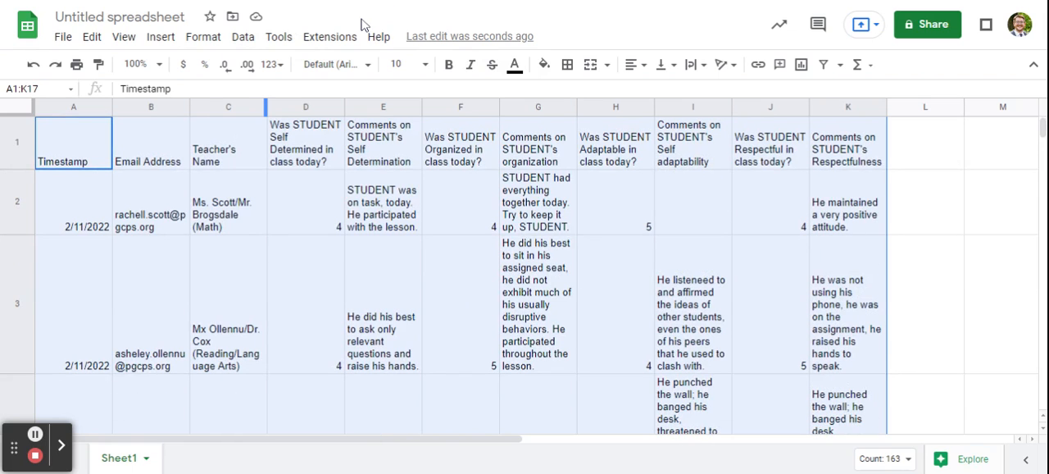
Freeze the first row so the column headers stay in place
left_click(125, 38)
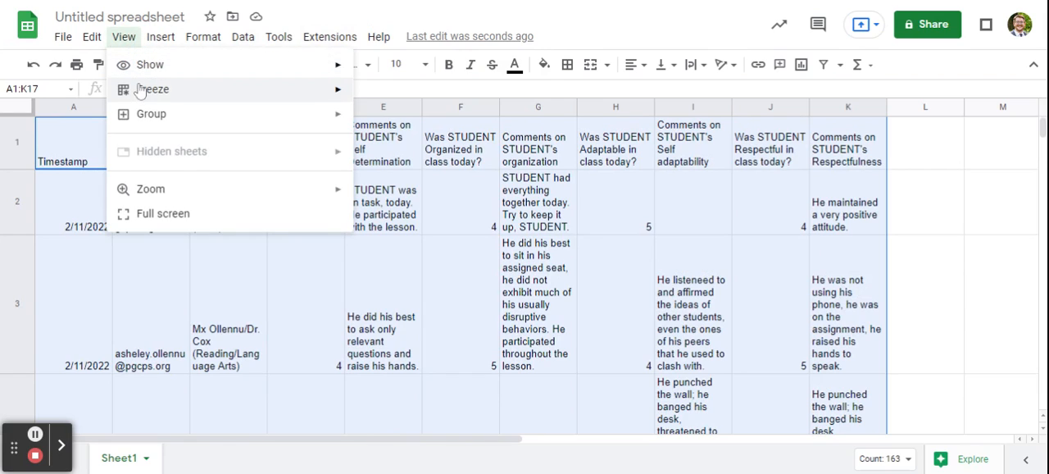
mouse_move(138, 94)
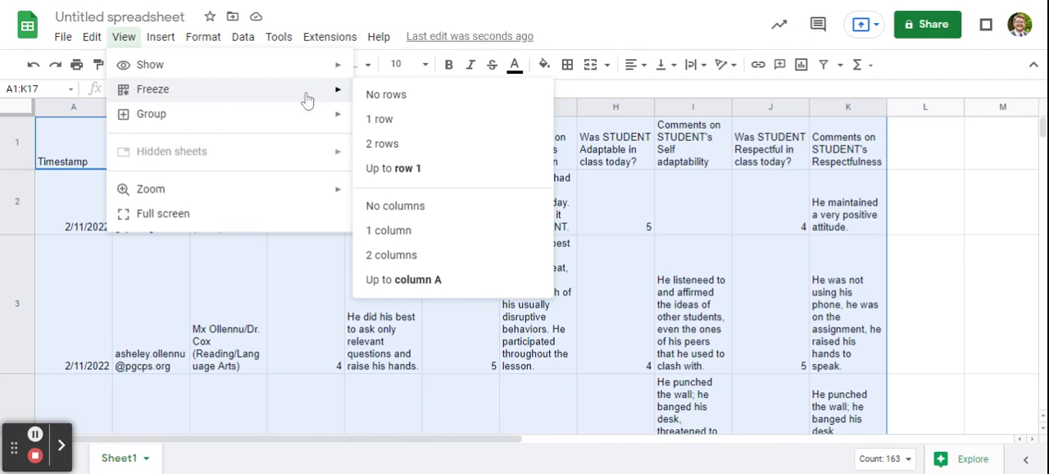
left_click(385, 123)
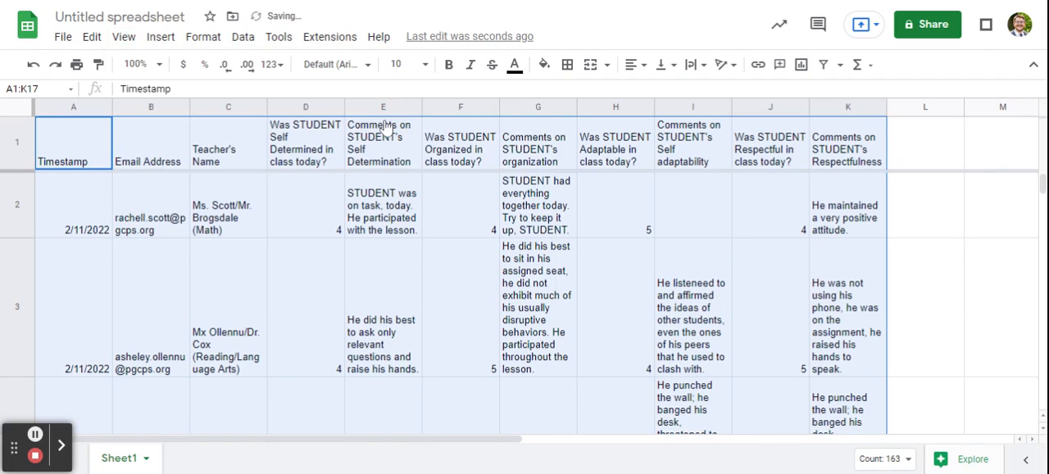
left_click(138, 245)
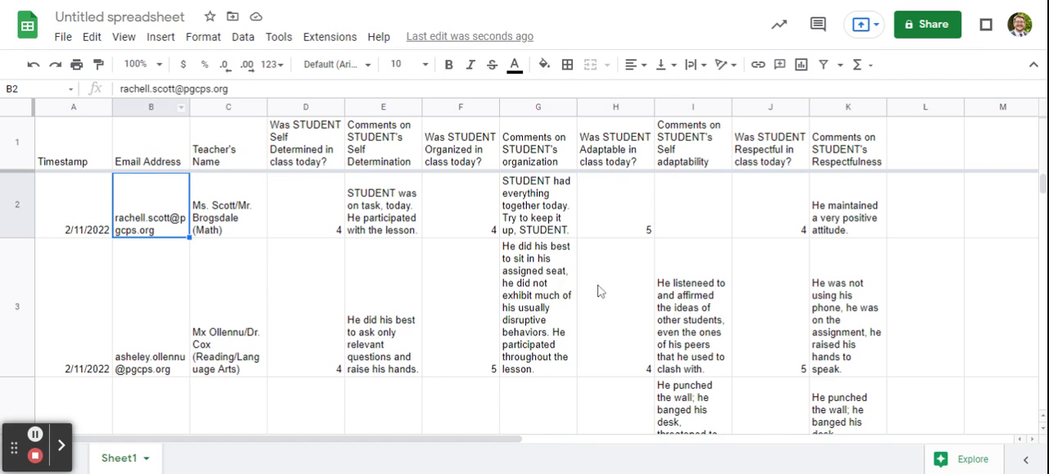
scroll(503, 297, "down", 3)
left_click_drag(1040, 186, 1043, 207)
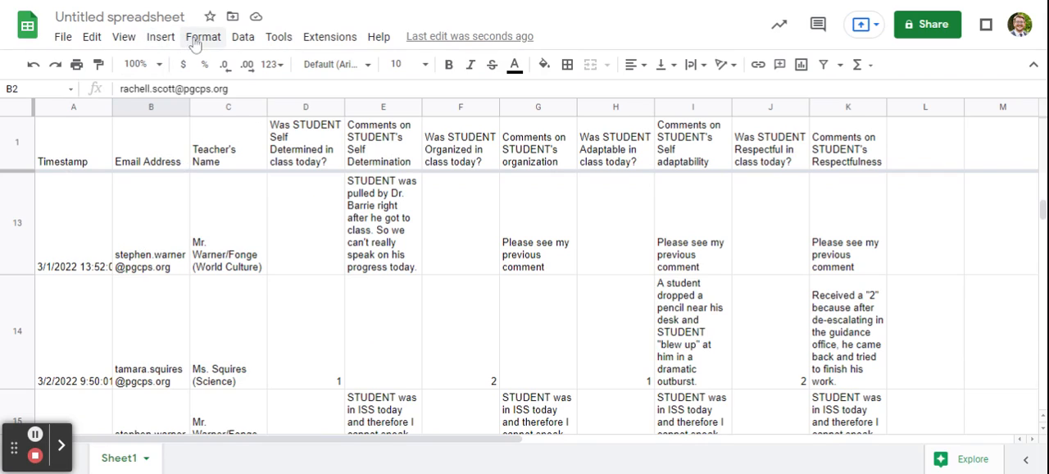
left_click(124, 37)
mouse_move(145, 97)
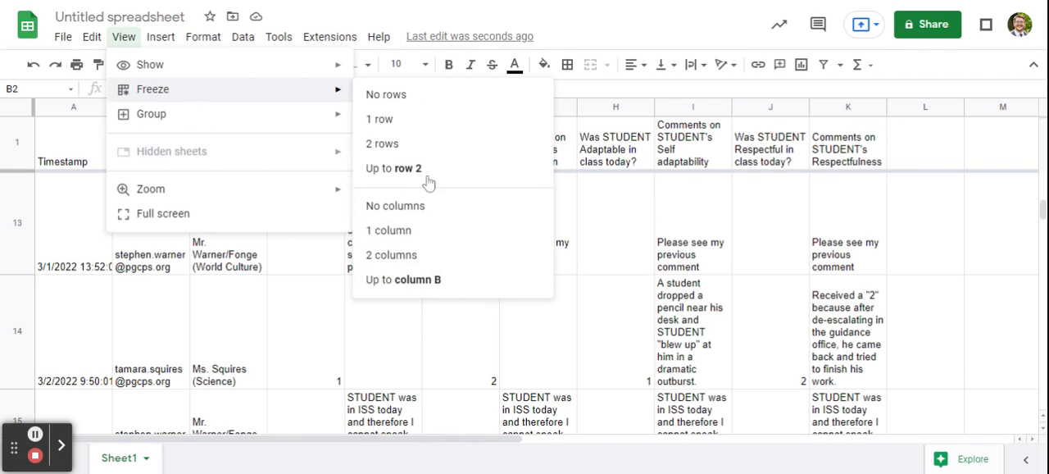
left_click(227, 335)
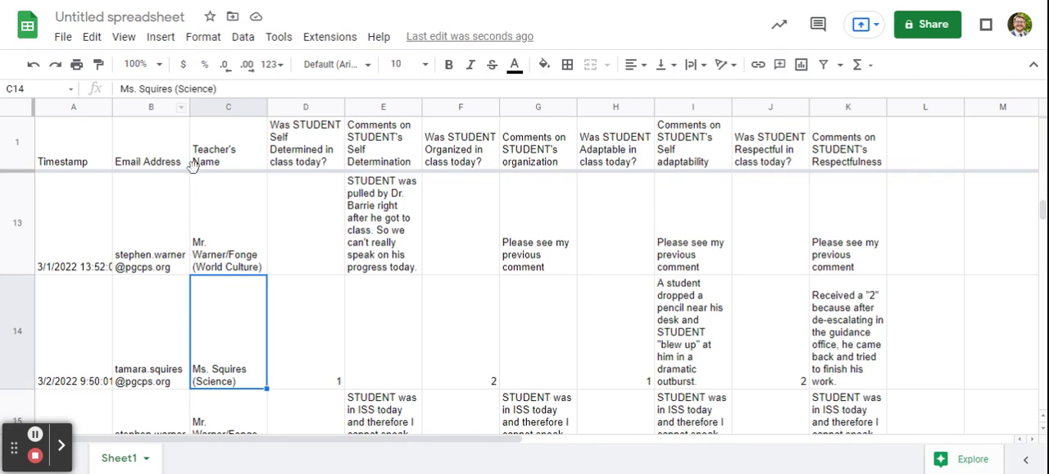
Hide the Email Address column (column B)
left_click(182, 107)
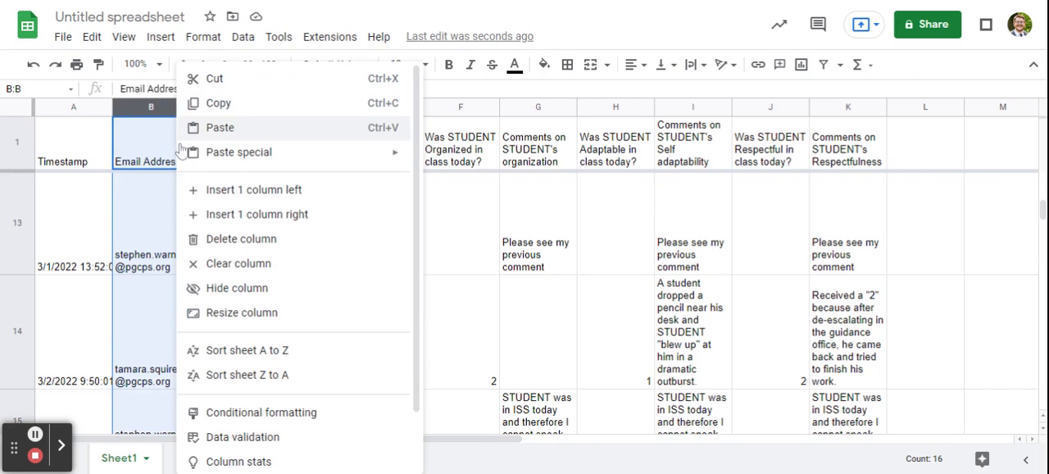
left_click(232, 289)
scroll(305, 236, "up", 3)
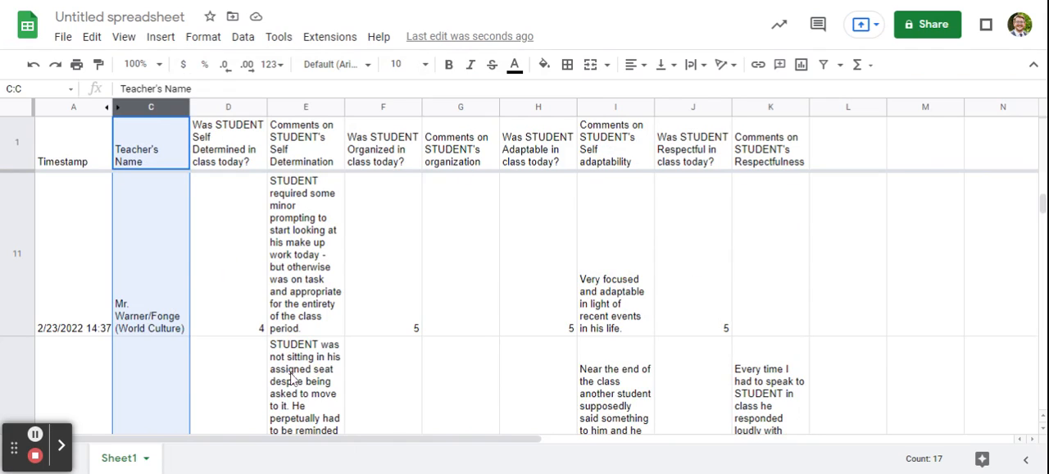
scroll(291, 361, "up", 5)
scroll(291, 361, "up", 5)
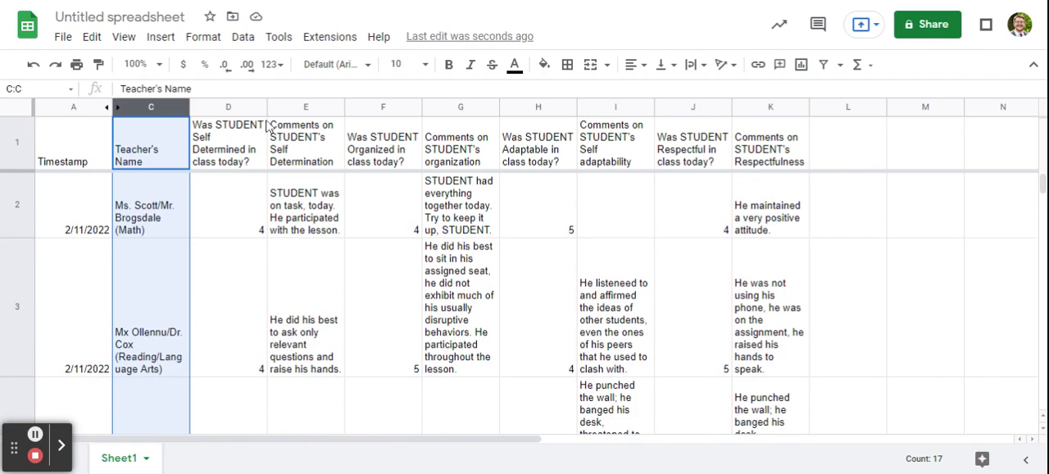
scroll(206, 228, "down", 3)
scroll(318, 297, "up", 3)
Start a conditional formatting rule for all the data in columns A to K
key("ctrl+a")
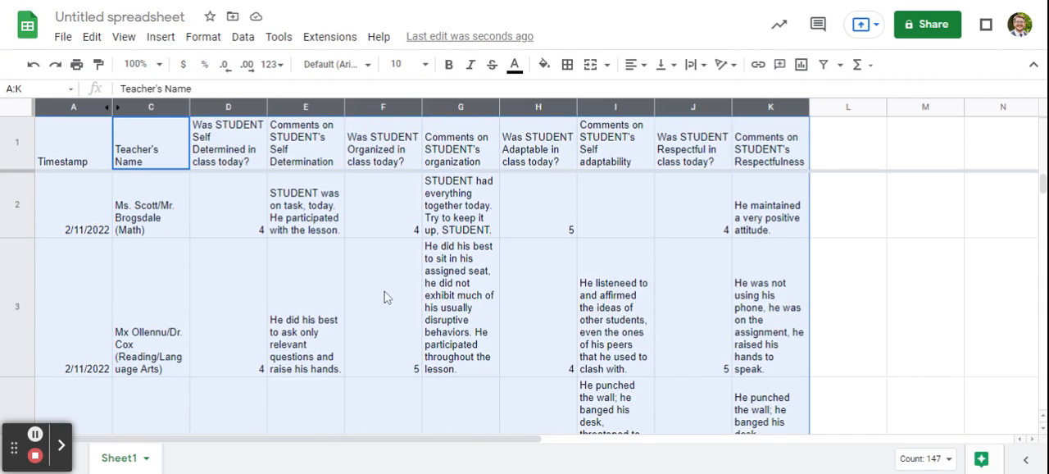
left_click(204, 38)
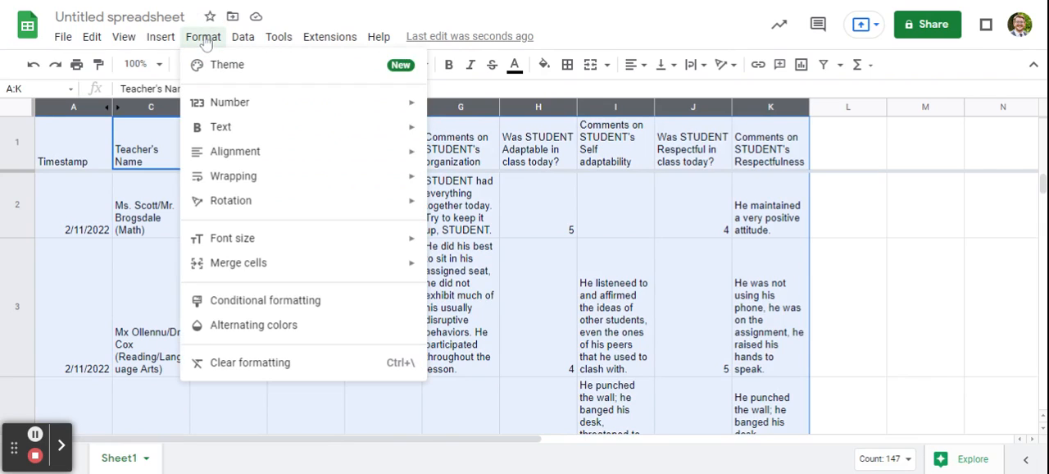
left_click(243, 304)
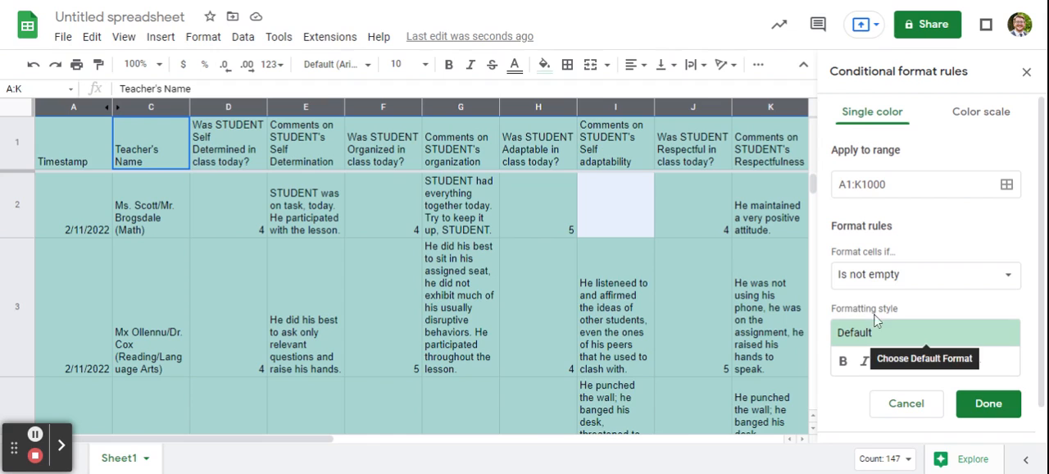
Set the rule's condition to format cells with values greater than or equal to 4
left_click(885, 276)
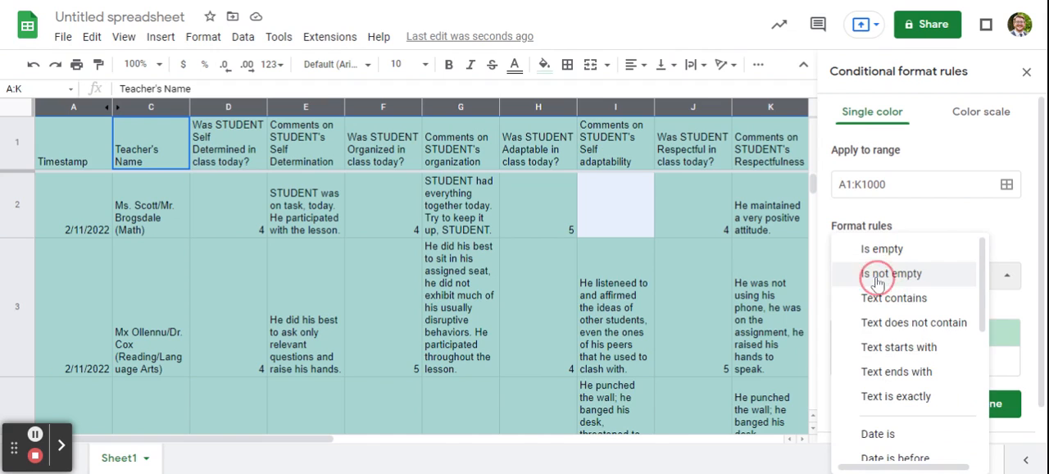
left_click(963, 226)
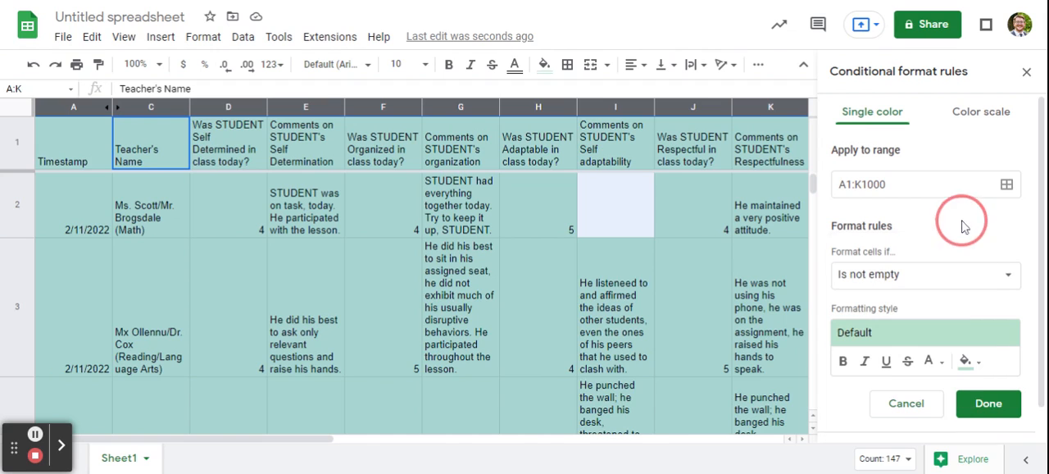
left_click(878, 279)
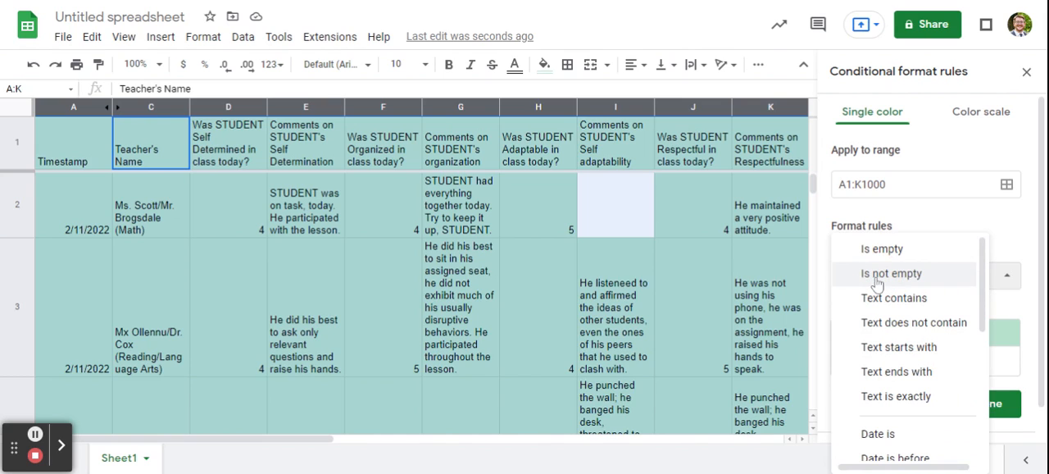
left_click_drag(985, 296, 985, 313)
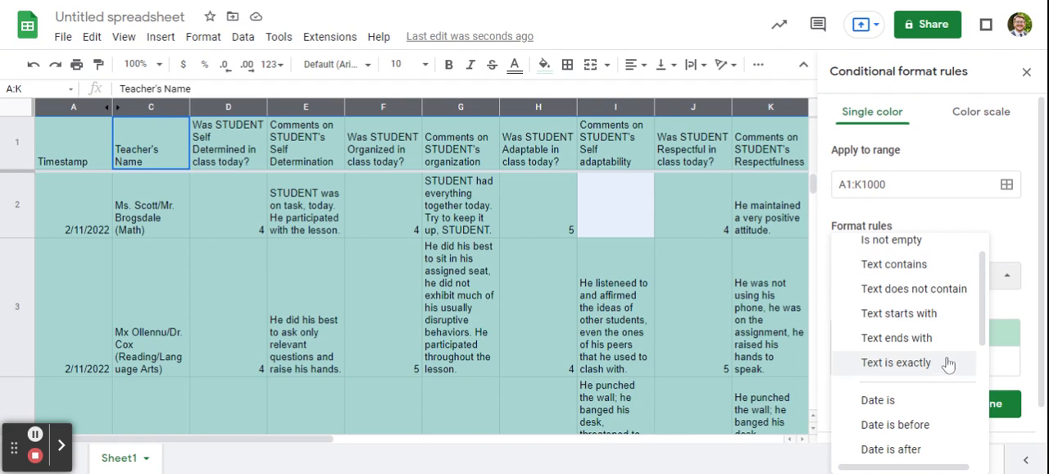
left_click(985, 317)
left_click_drag(985, 317, 979, 419)
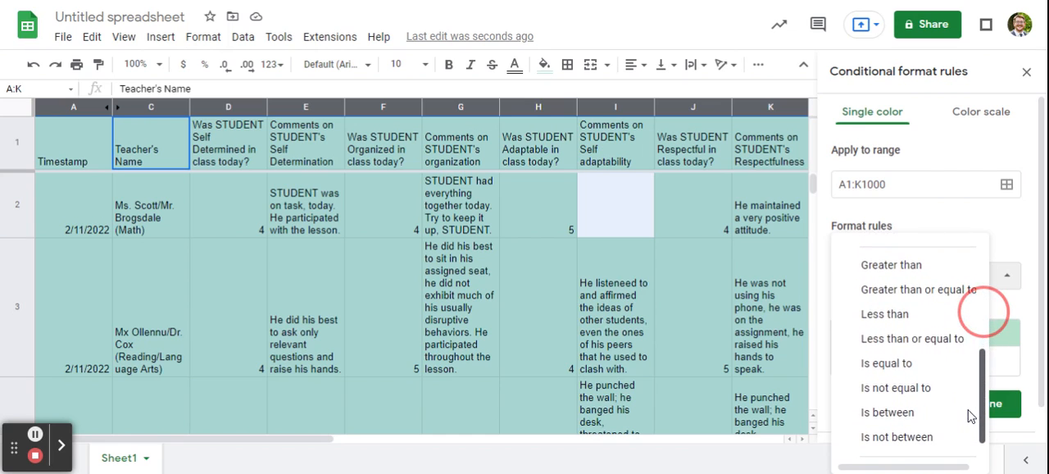
left_click(930, 299)
left_click(915, 316)
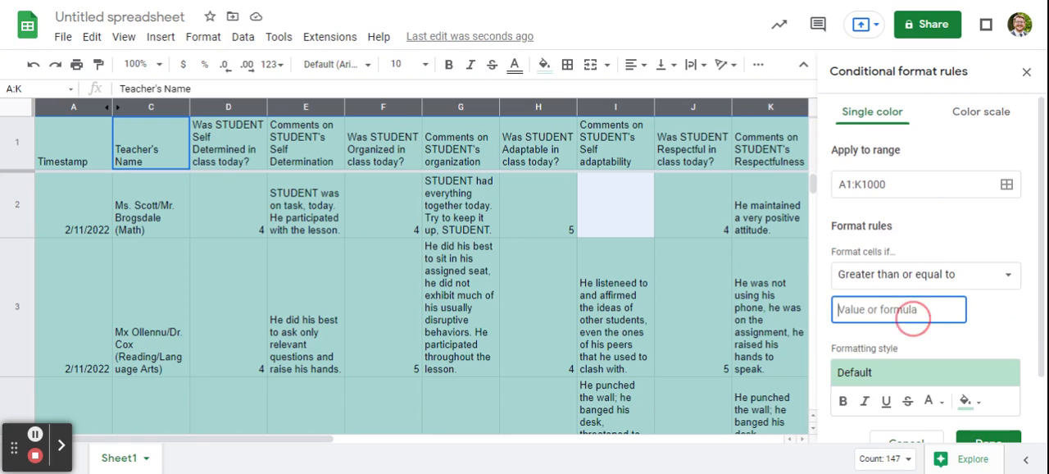
type("4")
scroll(890, 303, "down", 1)
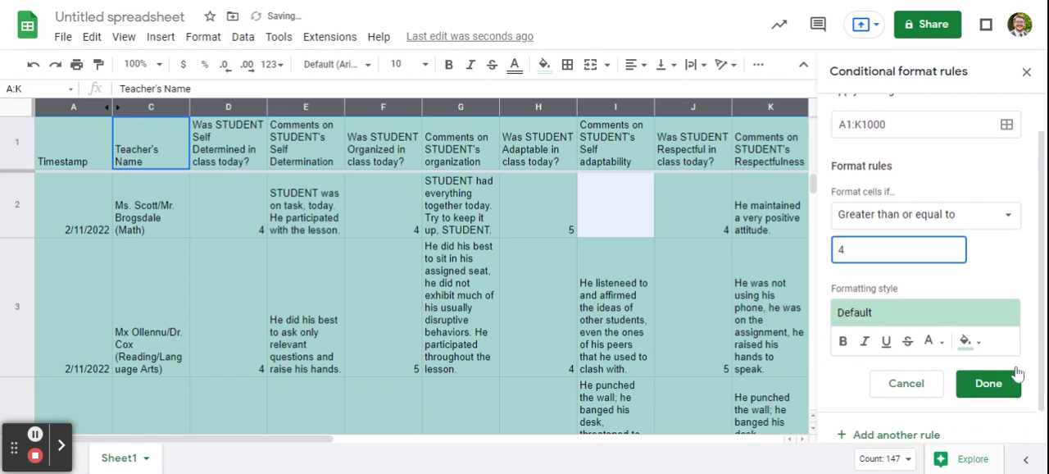
Choose the default green fill as the rule's formatting style and check the highlighting in the rows
left_click(889, 302)
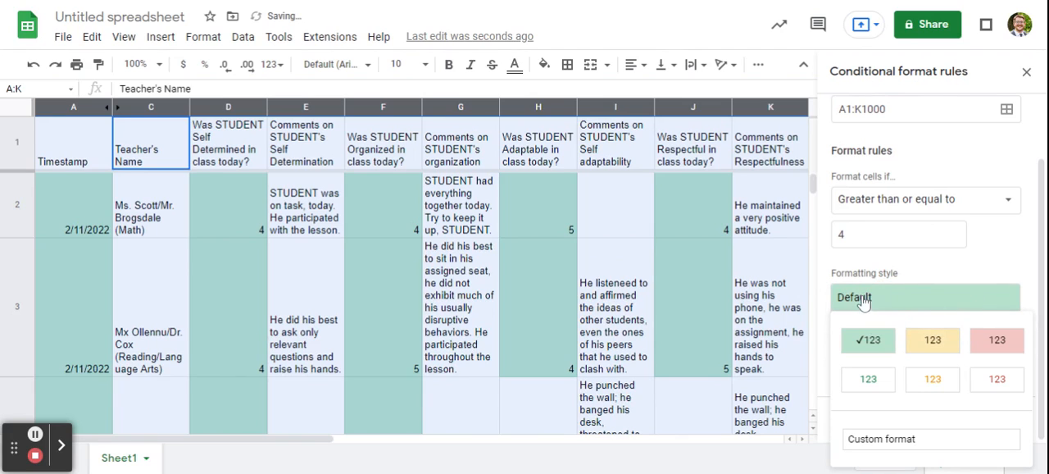
left_click(873, 333)
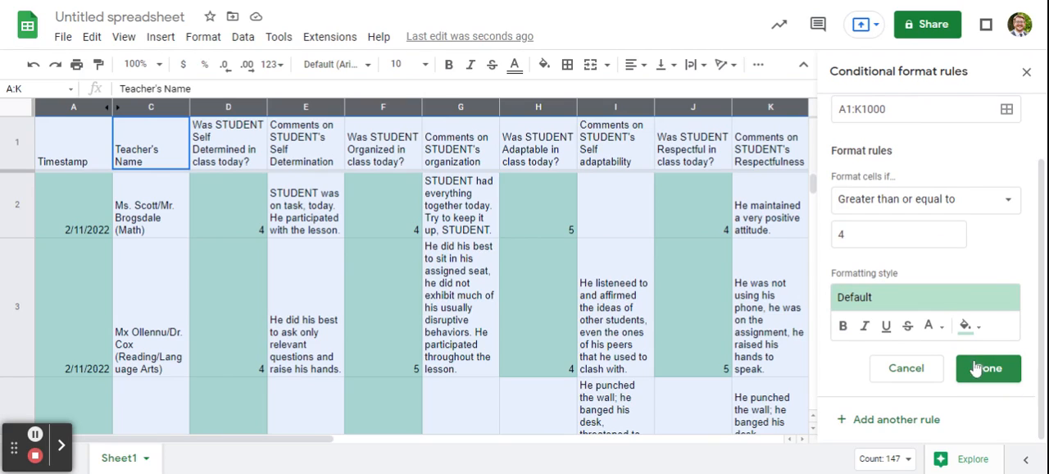
scroll(335, 291, "down", 2)
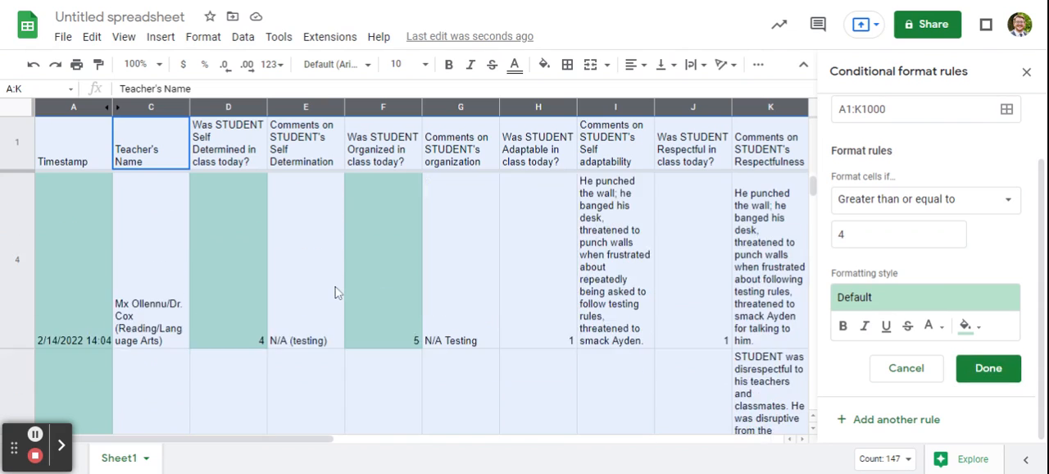
scroll(155, 358, "up", 2)
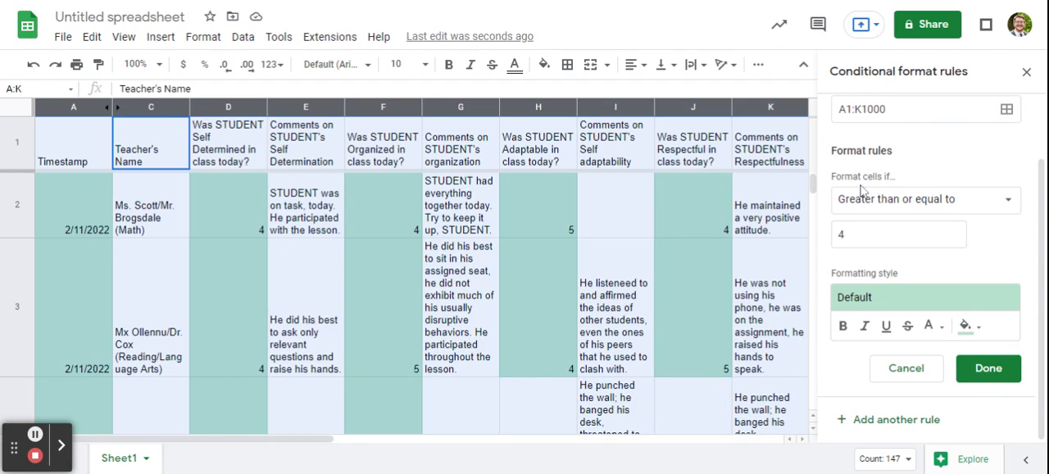
Change the green formatting rule's range to B1:K1000 so the Timestamp column is excluded, and save the rule
left_click(841, 109)
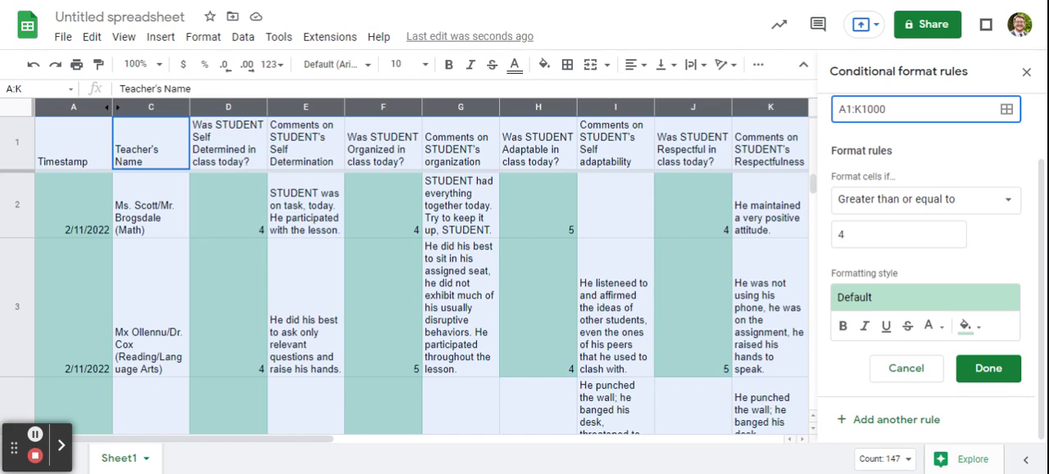
type("B")
left_click(645, 237)
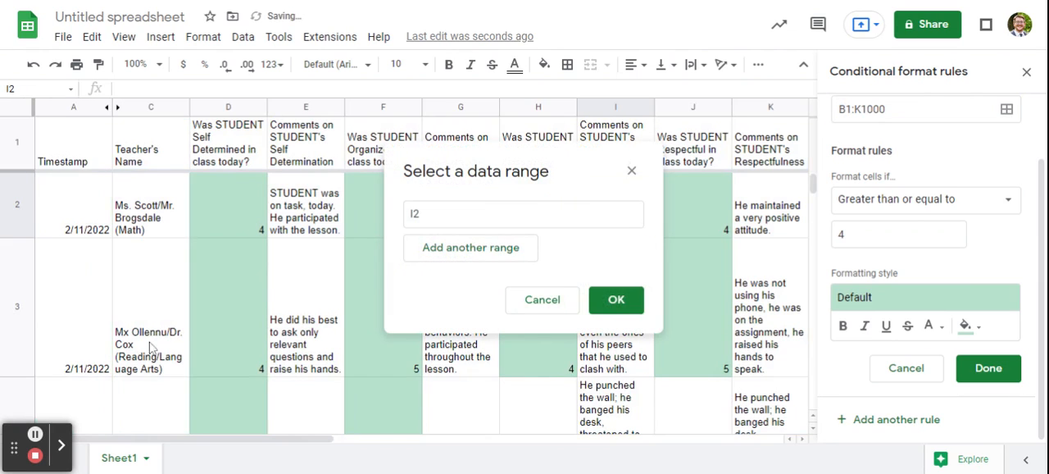
left_click(633, 172)
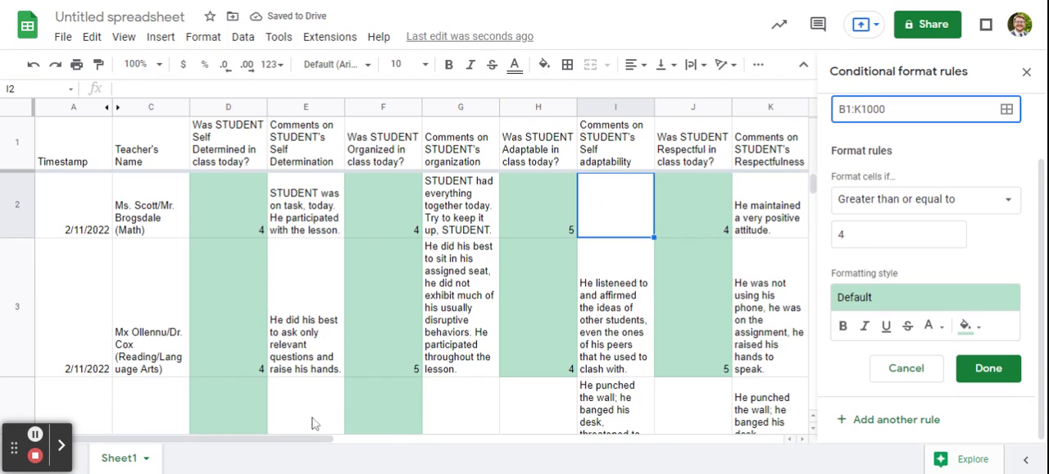
scroll(450, 277, "down", 1)
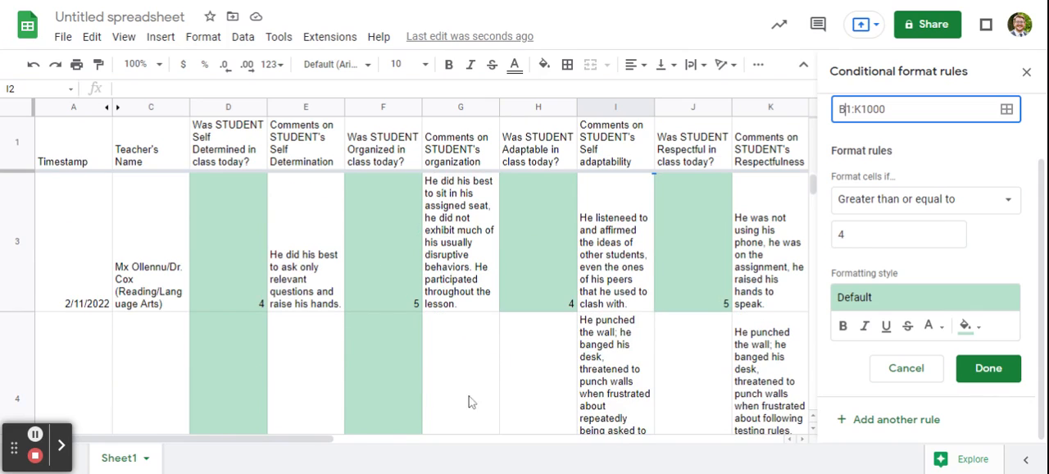
left_click(984, 371)
Add a second conditional formatting rule and apply it to the range B:K
left_click(902, 184)
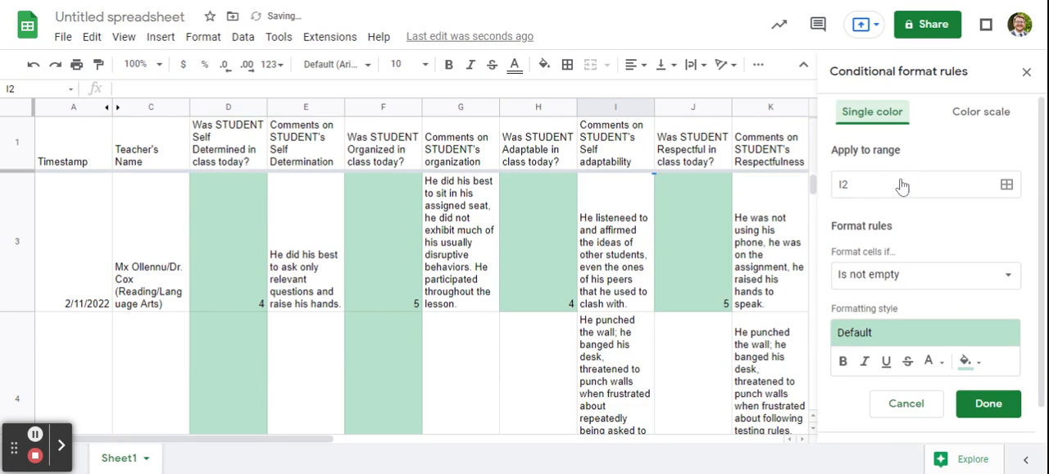
left_click(902, 185)
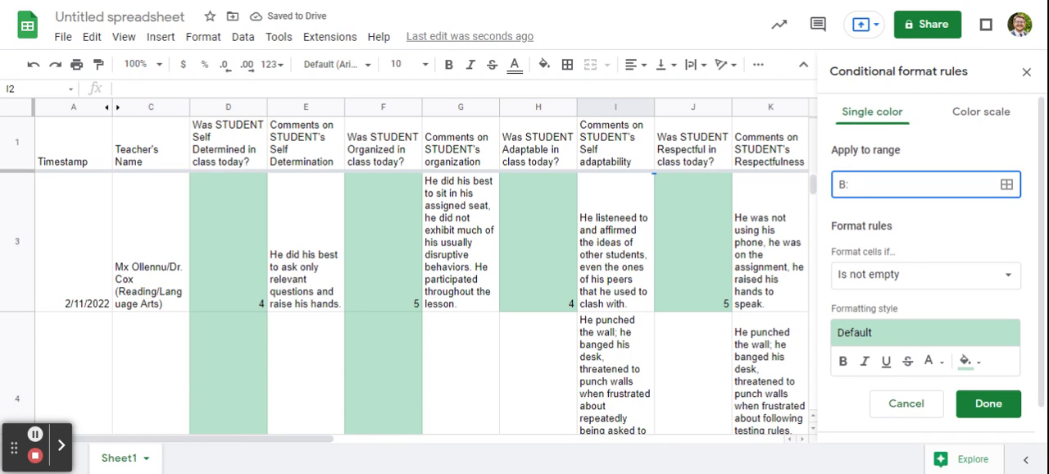
type("B:K")
Set the second rule's condition to format cells whose value is equal to 3
left_click(881, 275)
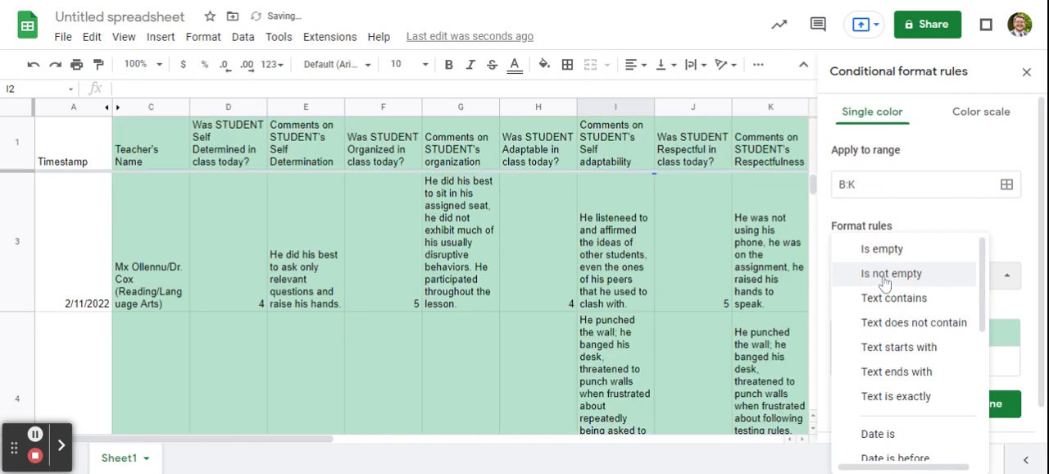
scroll(961, 314, "down", 2)
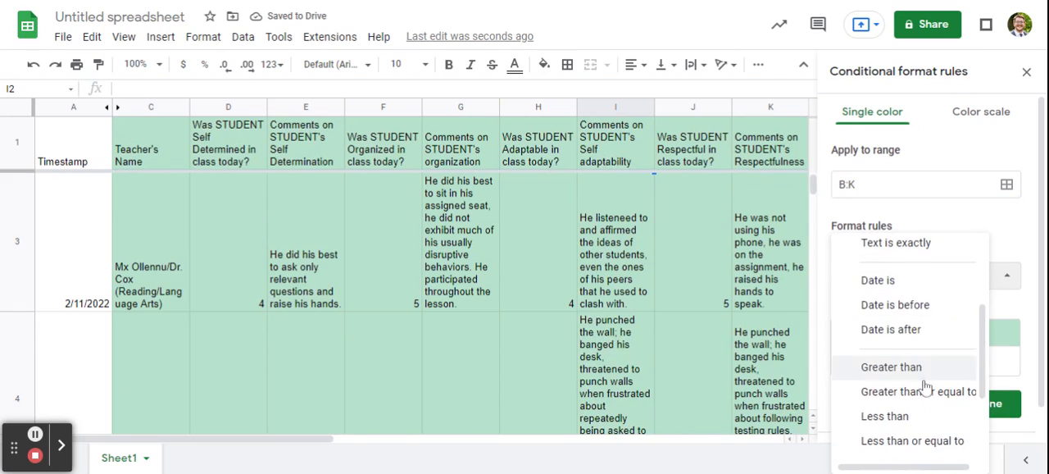
scroll(943, 410, "down", 2)
left_click(930, 332)
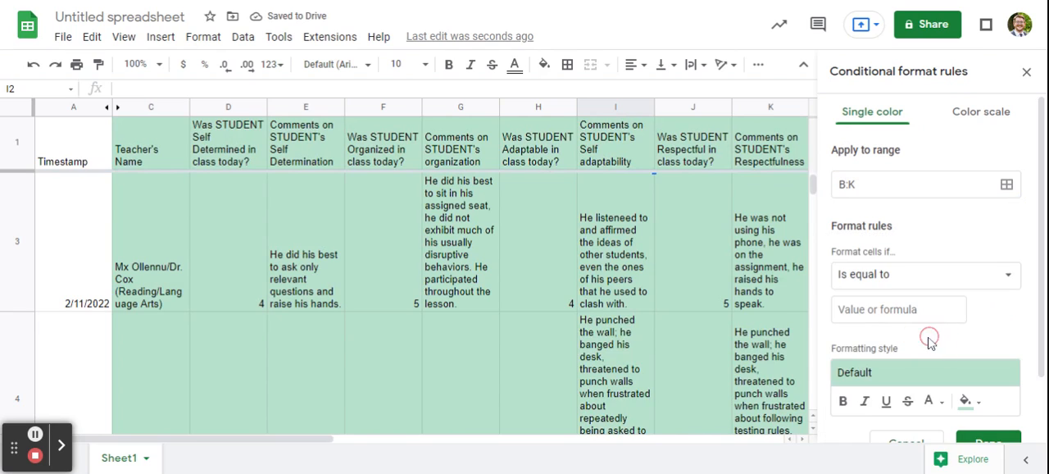
left_click(925, 378)
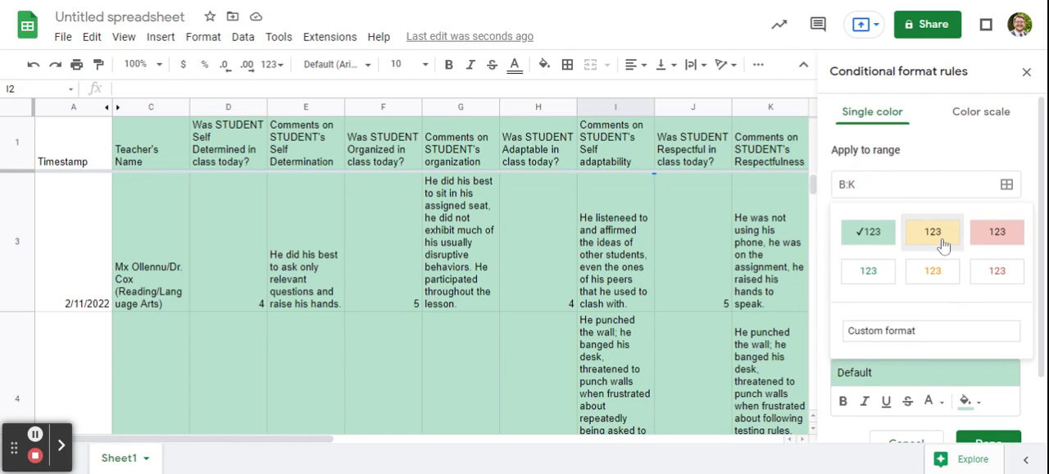
left_click(894, 143)
left_click(863, 308)
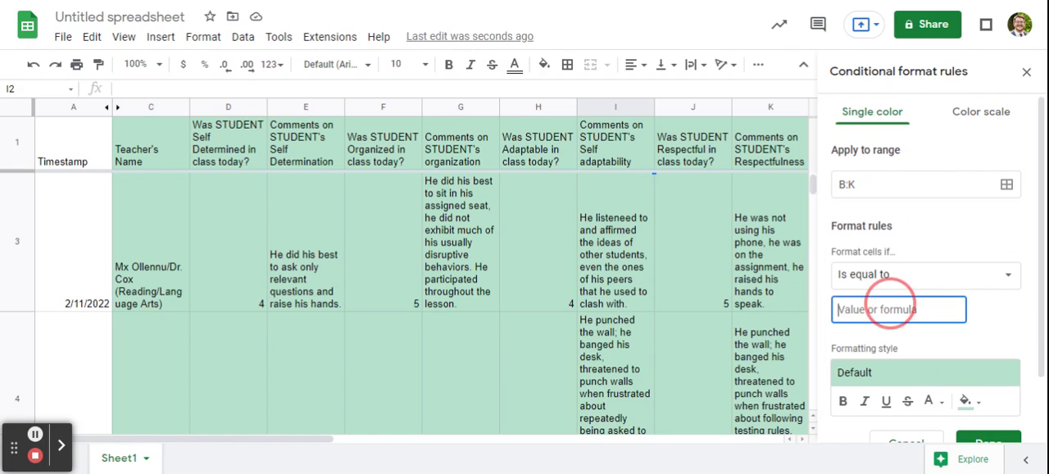
type("2")
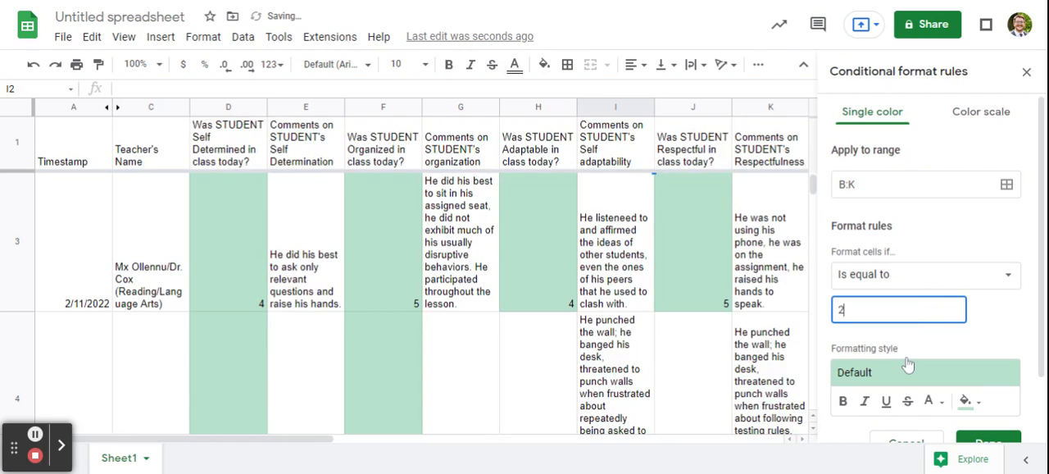
key("BackSpace")
type("5")
Give the rule for the value 3 the default yellow fill, save it and check the highlighting in the rows
left_click(905, 370)
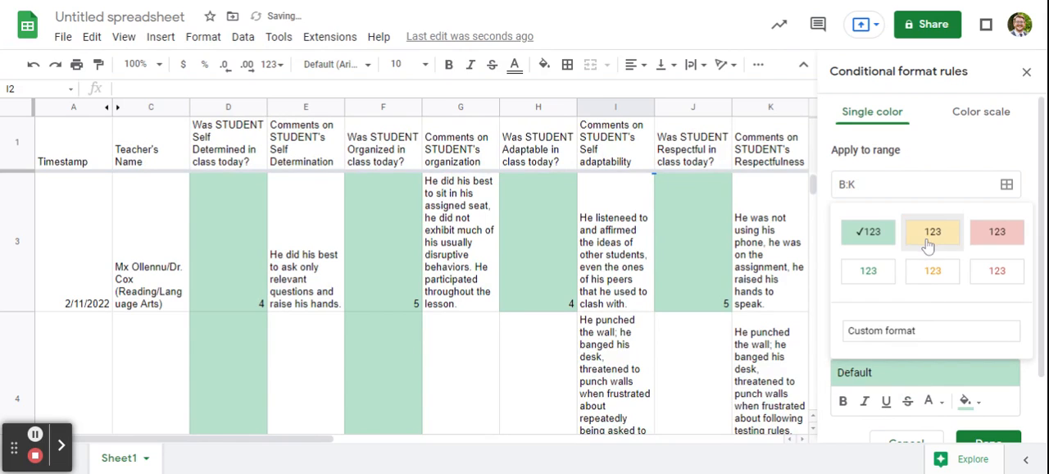
left_click(931, 235)
scroll(926, 246, "down", 1)
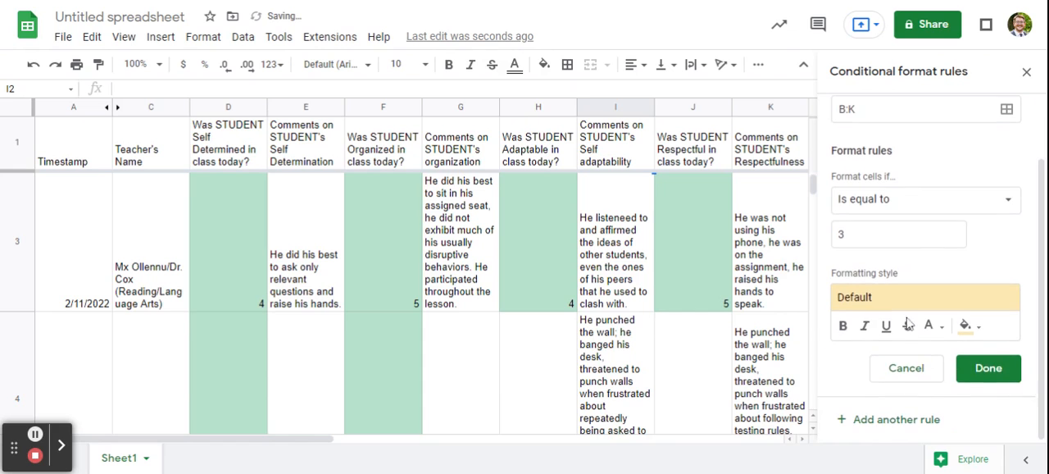
left_click(983, 385)
scroll(605, 357, "down", 2)
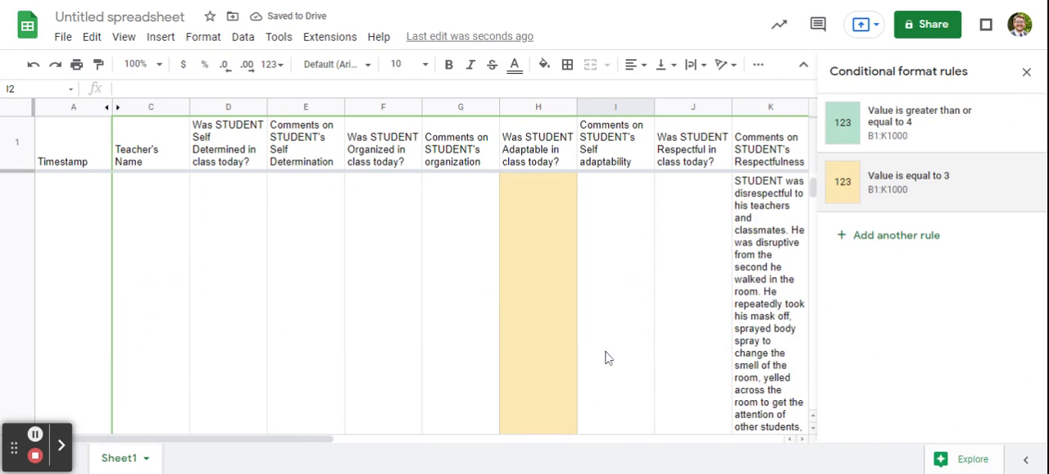
scroll(605, 358, "down", 1)
scroll(563, 345, "up", 3)
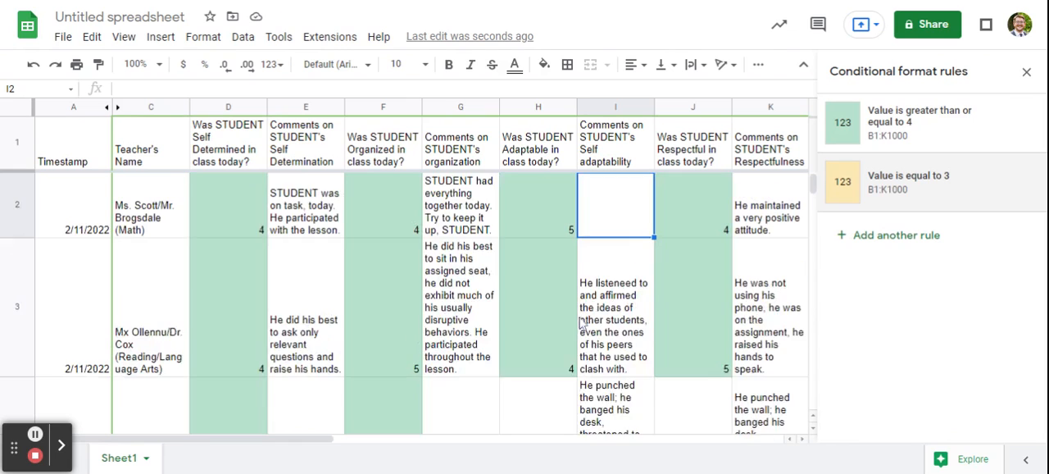
Add a third conditional formatting rule covering the range B:K
left_click(849, 235)
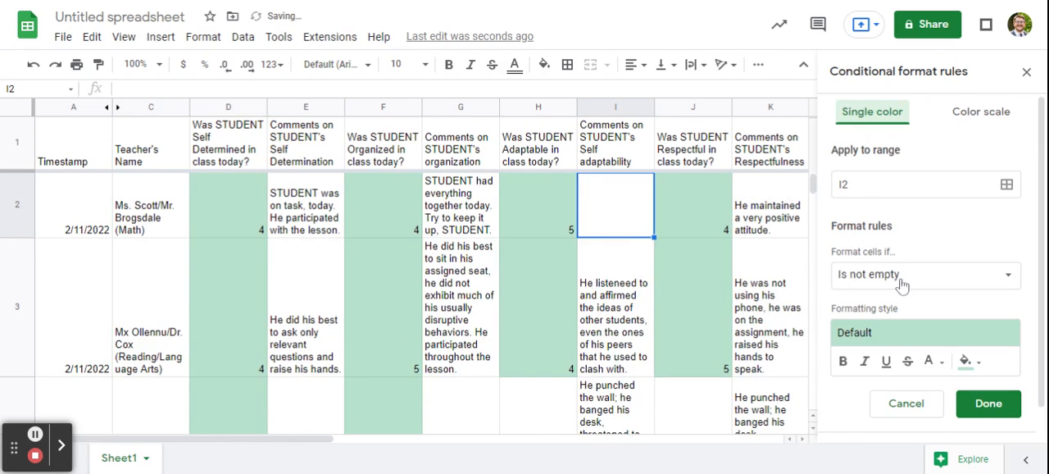
left_click(885, 186)
key("ctrl+a")
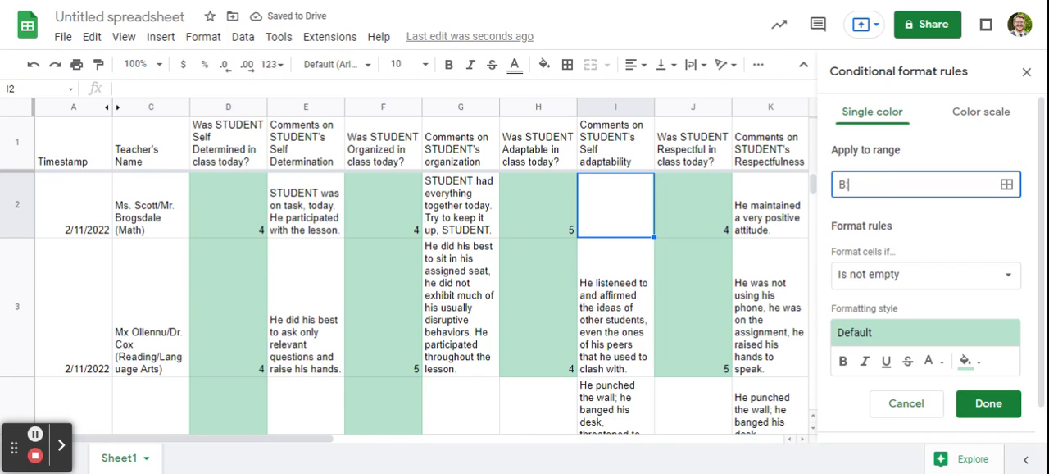
type("B:K")
Set the third rule's condition to format cells with values less than or equal to 2
left_click(867, 283)
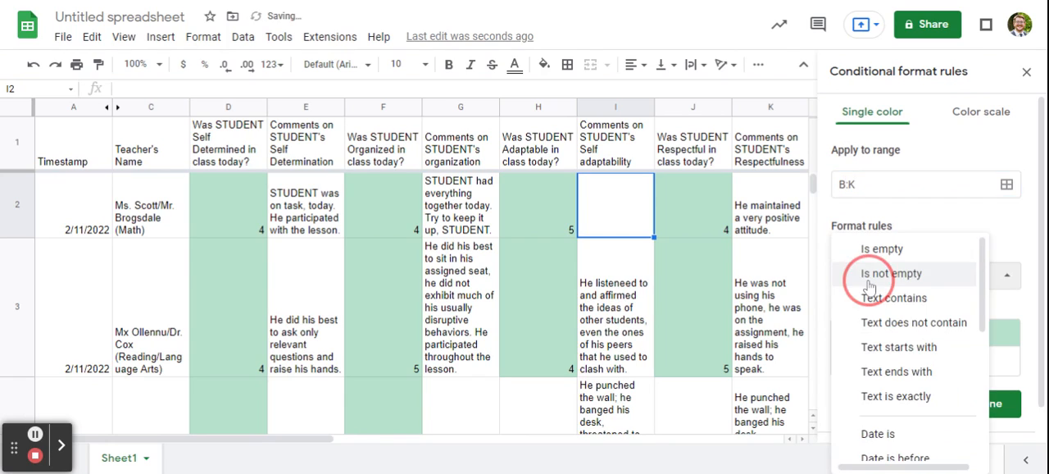
scroll(869, 284, "down", 5)
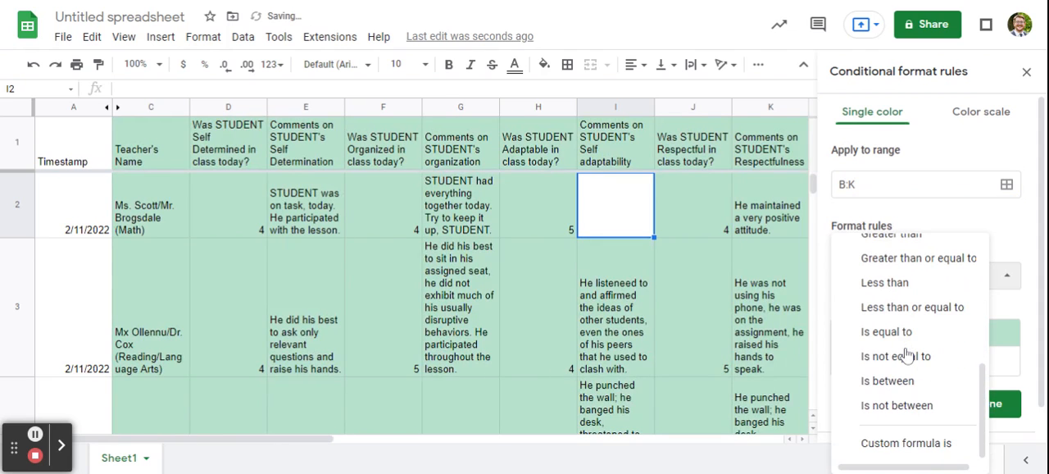
left_click(930, 307)
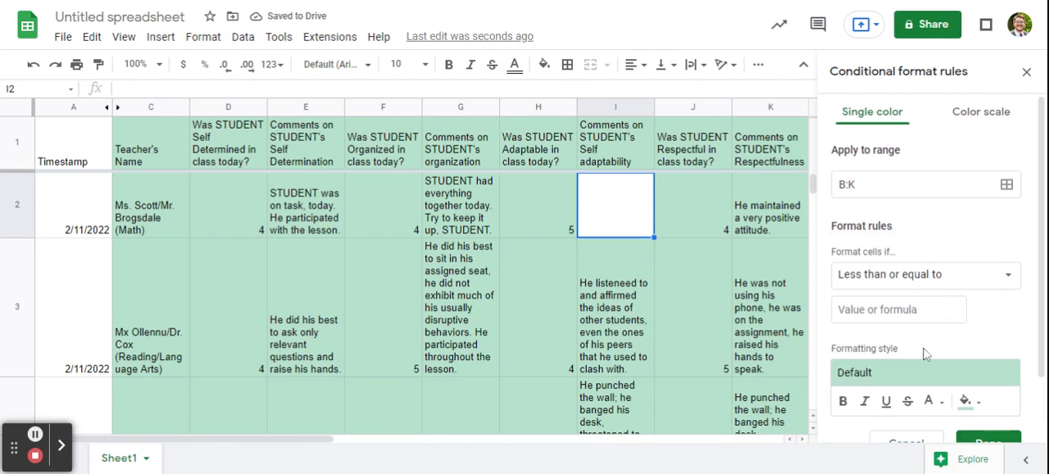
left_click(897, 310)
type("1")
key("BackSpace")
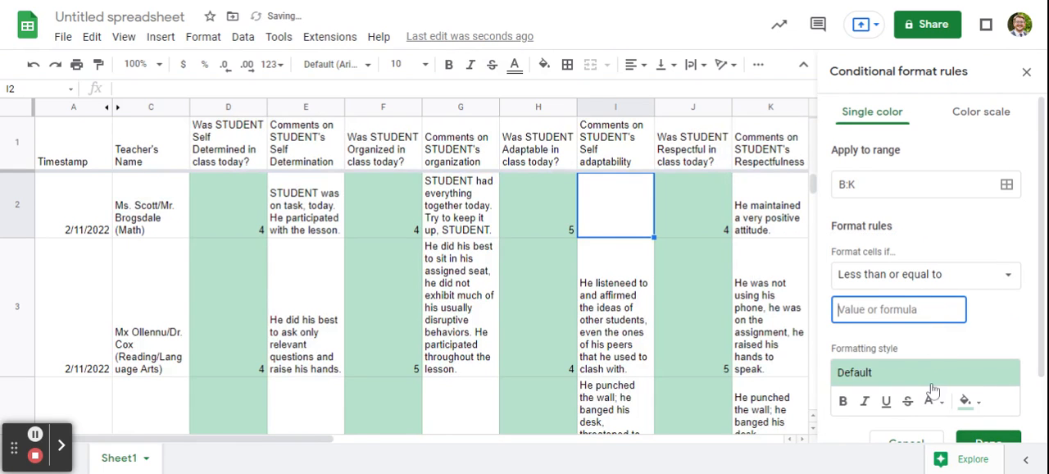
type("2")
Choose the default red fill for the low-score rule and save it
left_click(938, 379)
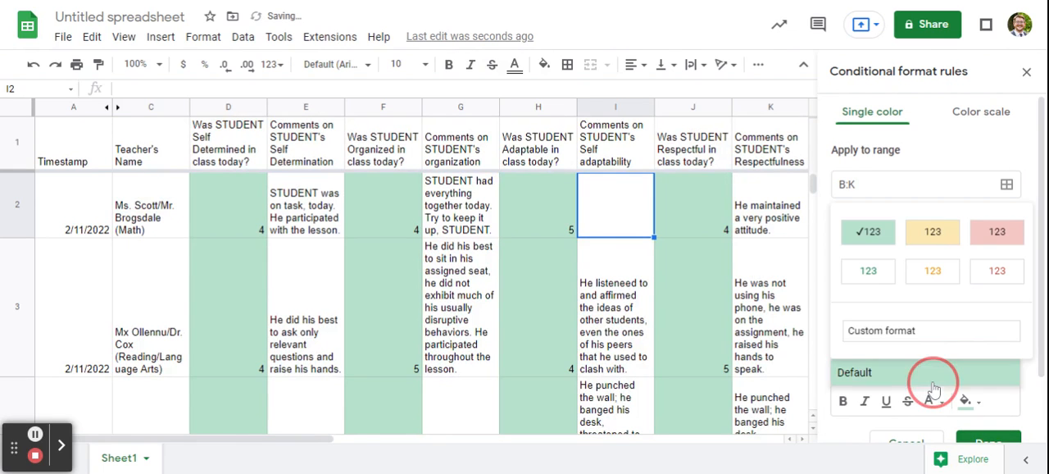
left_click(993, 247)
scroll(984, 401, "down", 2)
left_click(988, 368)
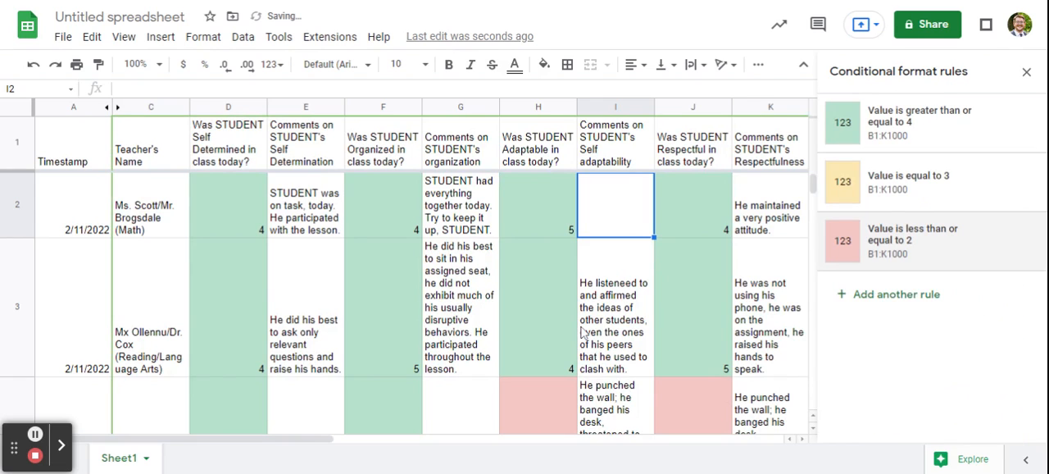
Check the green, yellow and red score highlighting across all the data rows, and close the conditional format rules
scroll(584, 330, "down", 2)
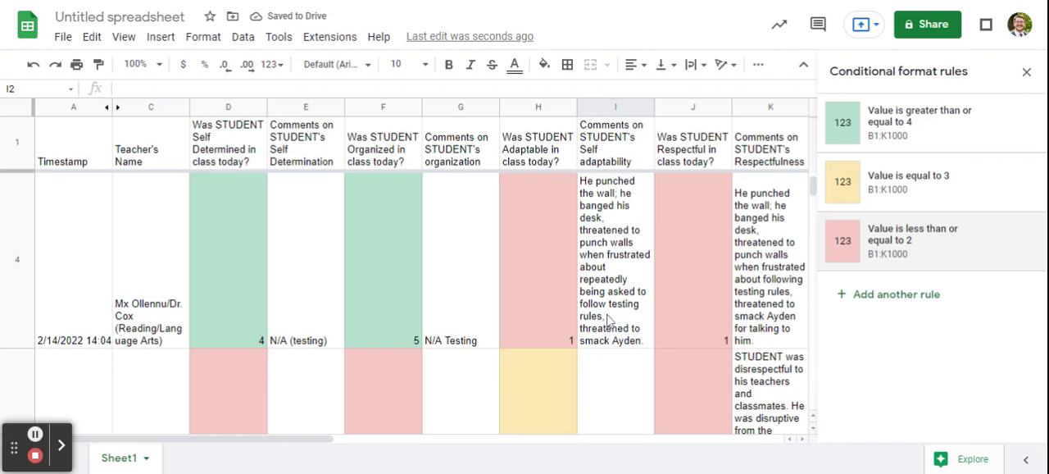
scroll(611, 316, "down", 1)
scroll(499, 363, "down", 6)
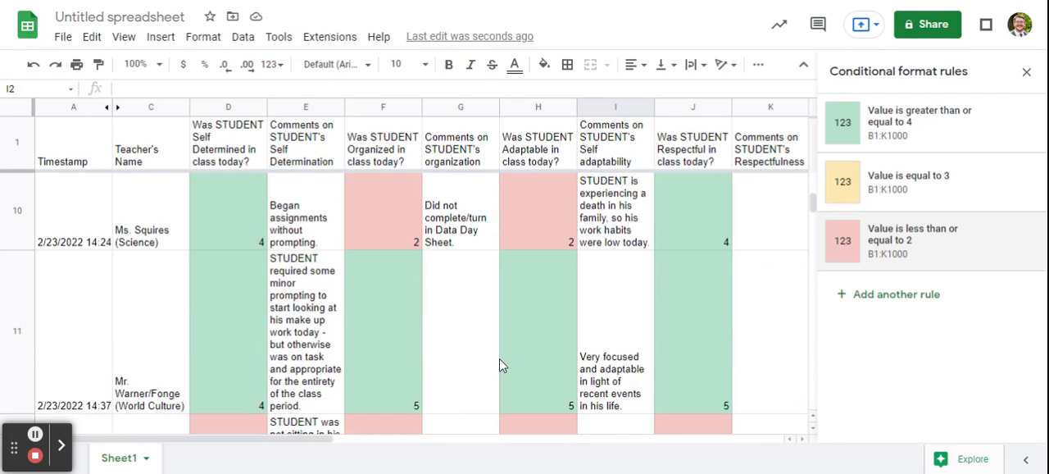
scroll(538, 346, "down", 2)
scroll(529, 351, "up", 2)
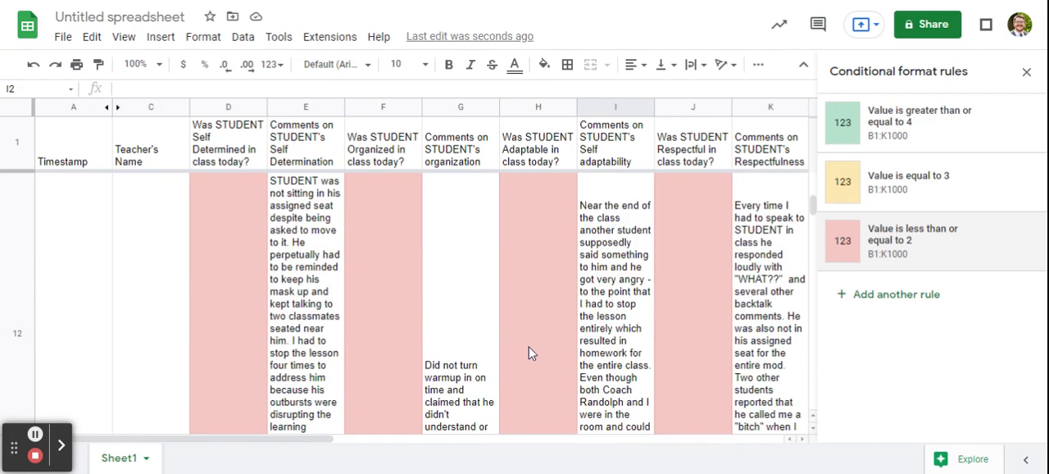
scroll(574, 328, "down", 3)
scroll(670, 295, "down", 1)
scroll(667, 306, "down", 1)
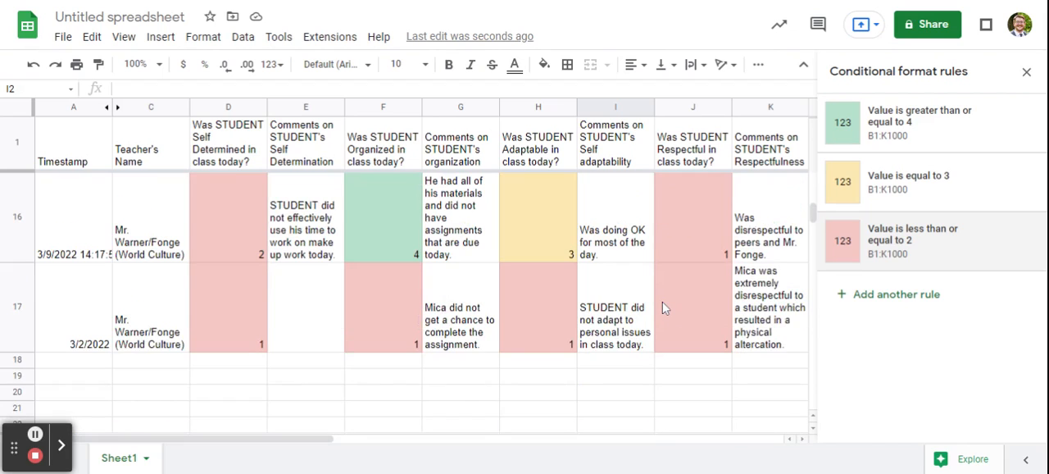
scroll(664, 307, "up", 14)
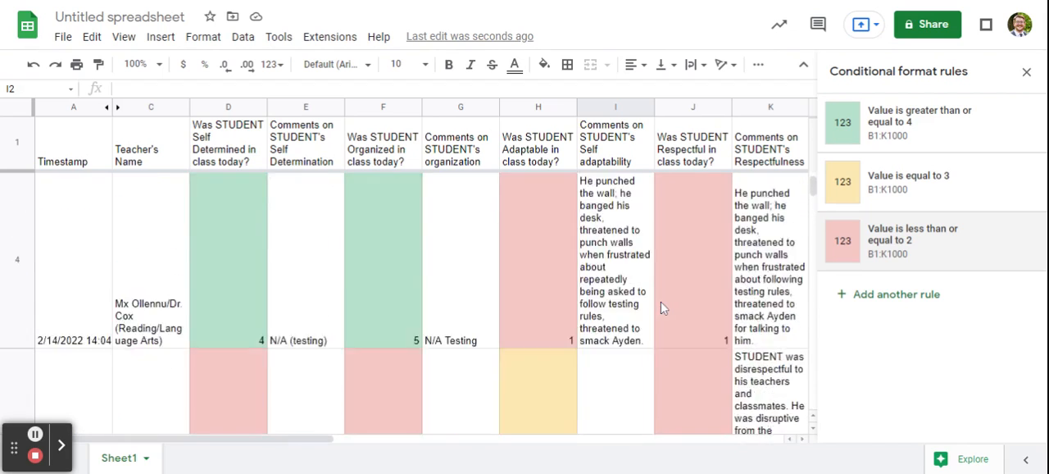
left_click(1026, 72)
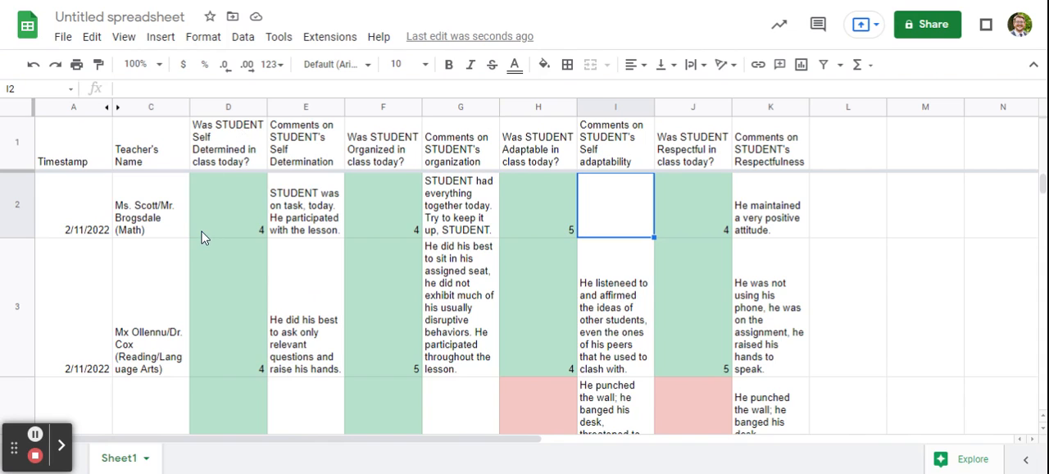
Open the advanced sorting options for the whole data range A1:K17 and set Column C, A to Z, as the first sort key
key("ctrl+a")
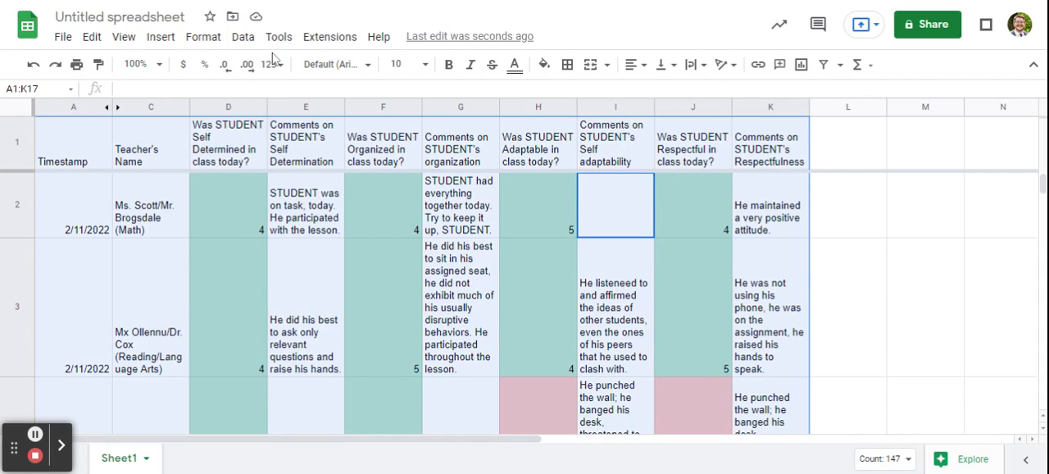
left_click(244, 37)
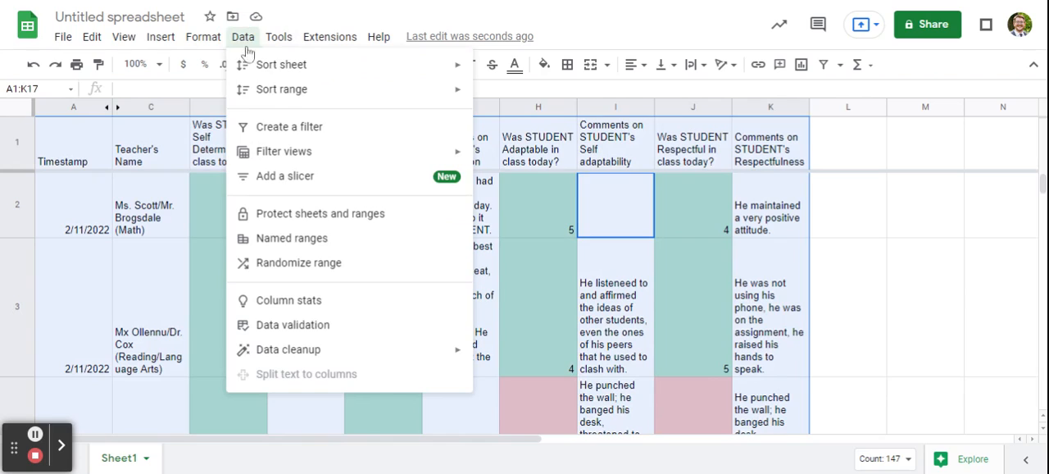
mouse_move(269, 99)
mouse_move(434, 102)
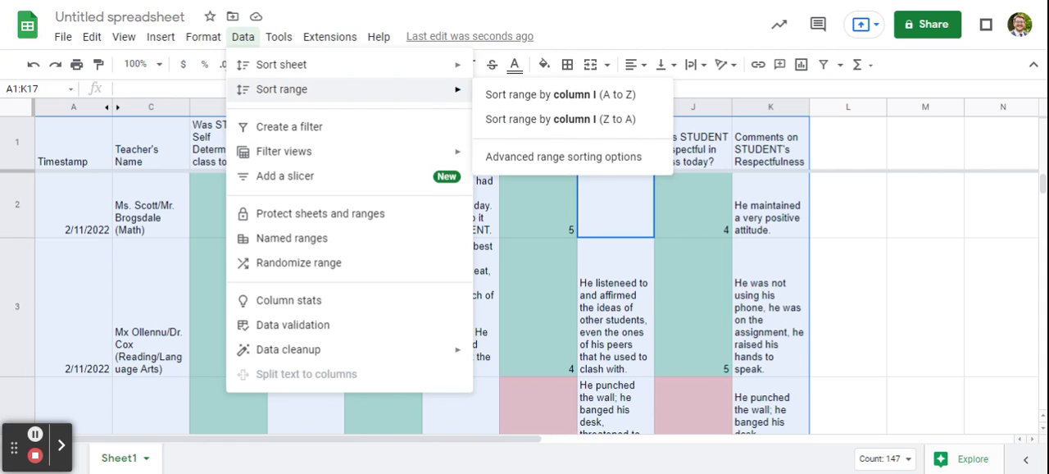
left_click(539, 166)
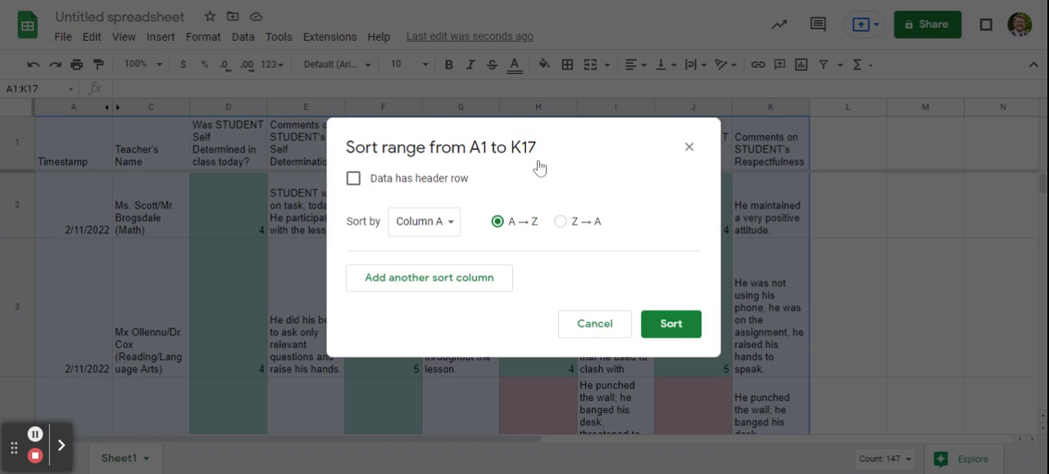
left_click(434, 228)
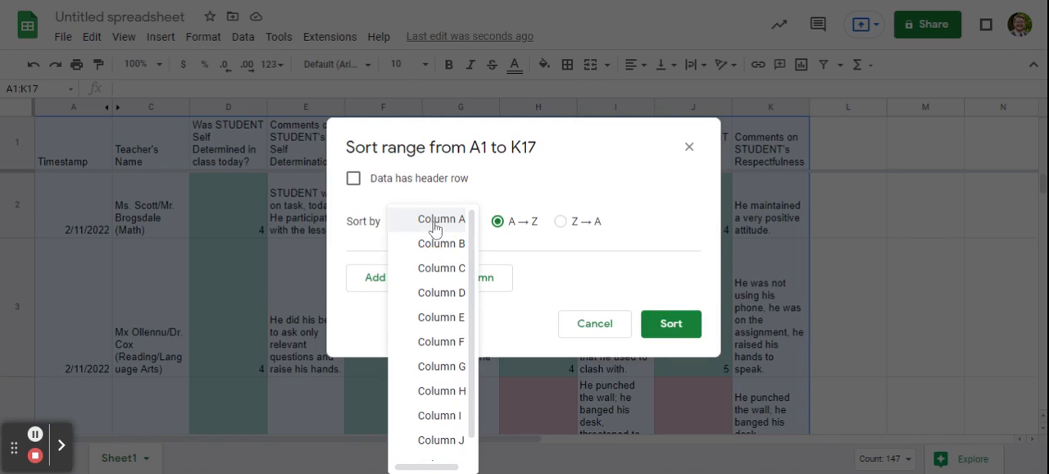
left_click(438, 269)
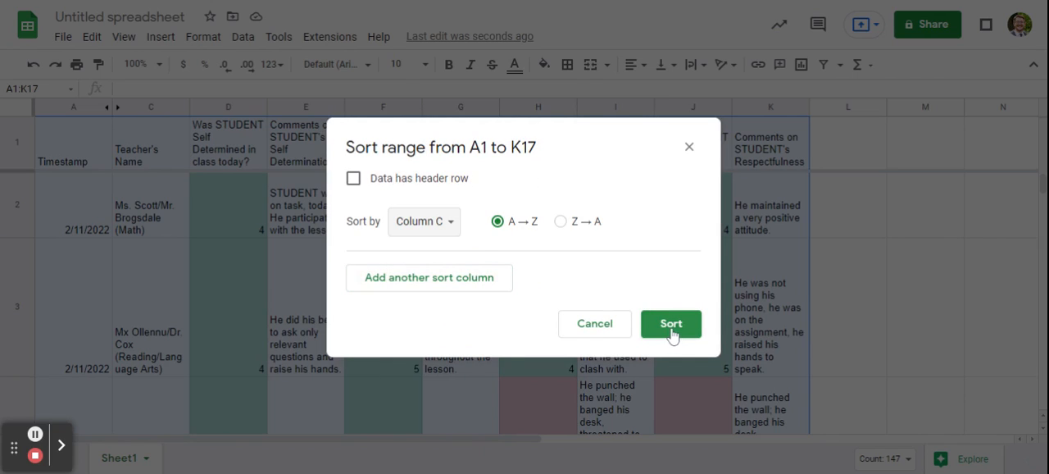
Add Column D, A to Z, as the second sort key and sort the range
left_click(441, 277)
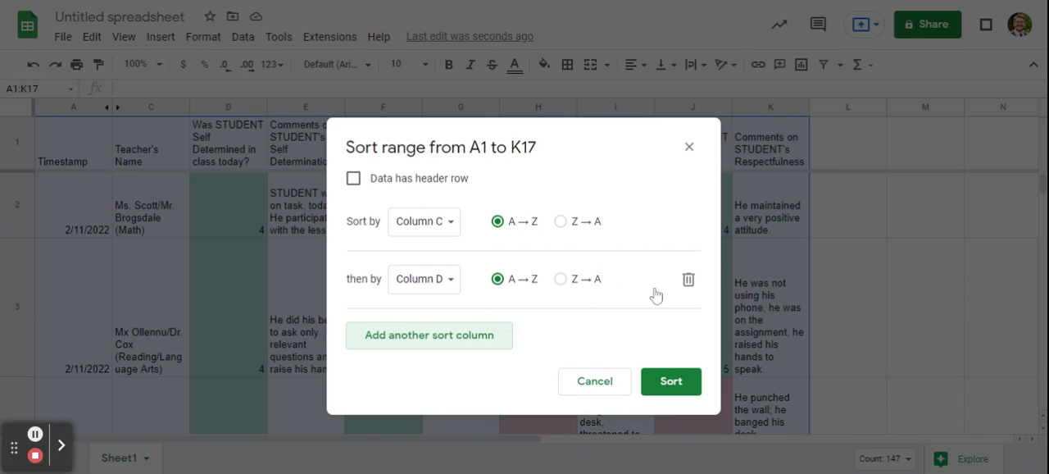
left_click(442, 289)
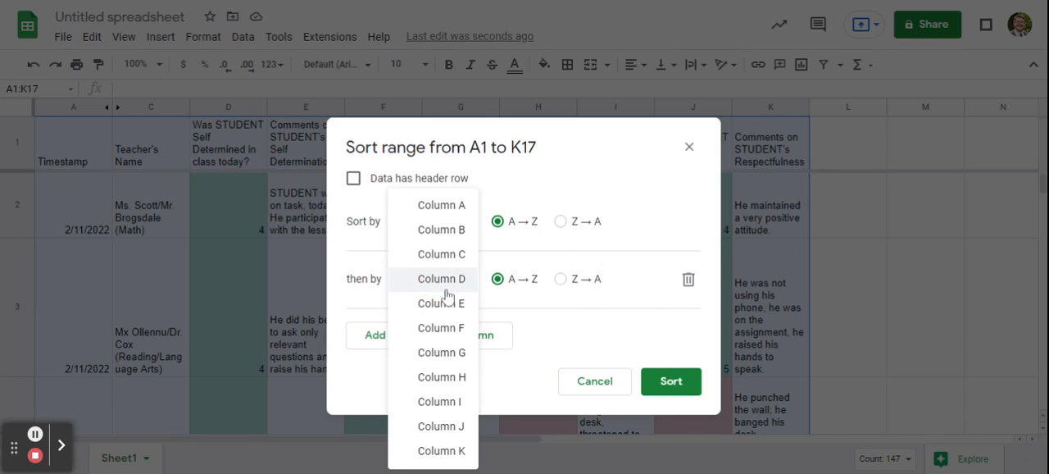
left_click(447, 283)
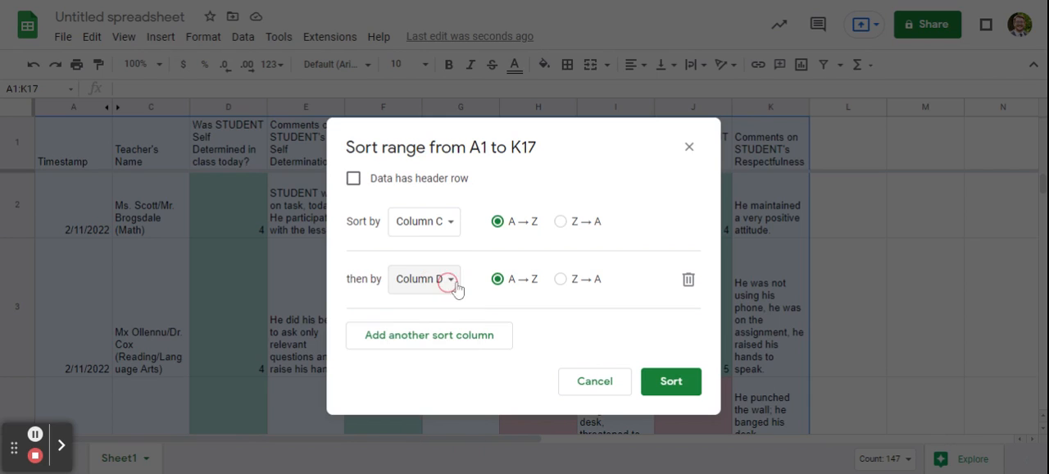
left_click(668, 383)
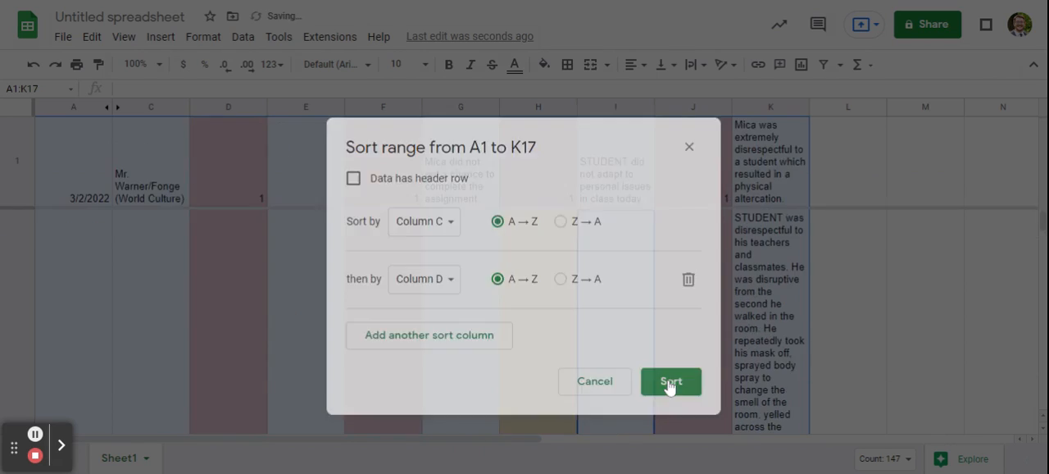
Examine how the sort arranged the rows by teacher and where the header row went
scroll(262, 246, "down", 5)
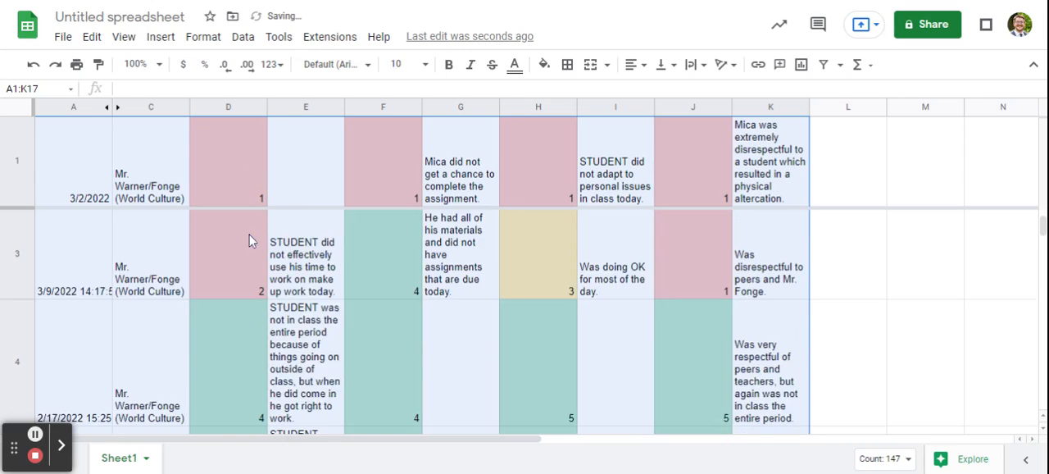
scroll(236, 260, "down", 2)
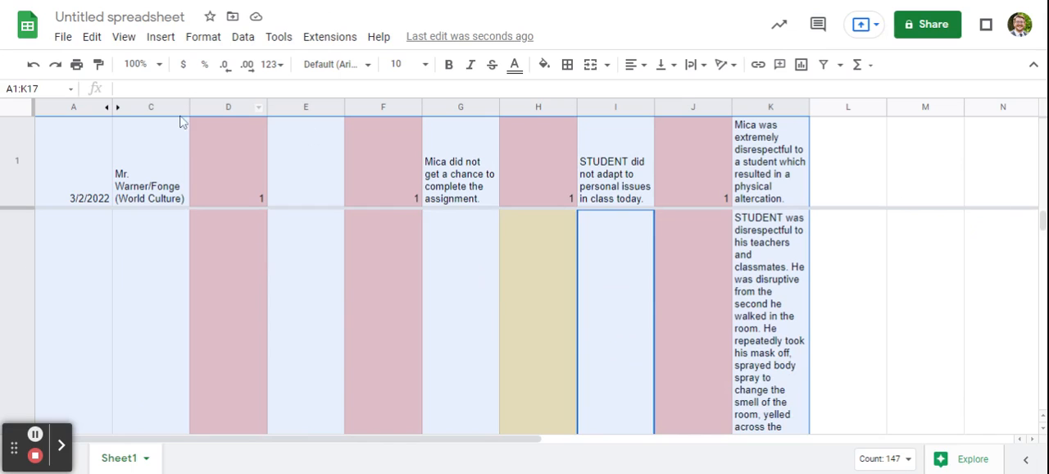
left_click(187, 243)
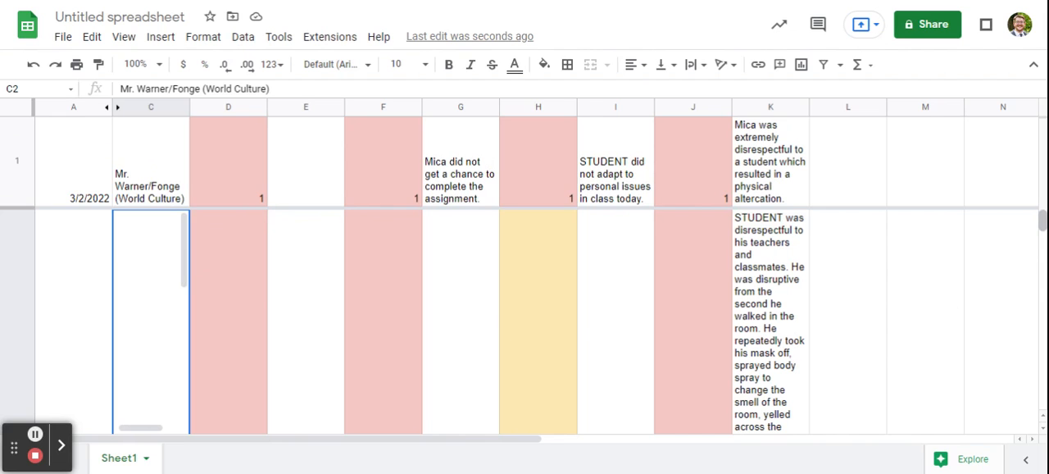
left_click_drag(1042, 220, 1043, 256)
scroll(185, 320, "down", 1)
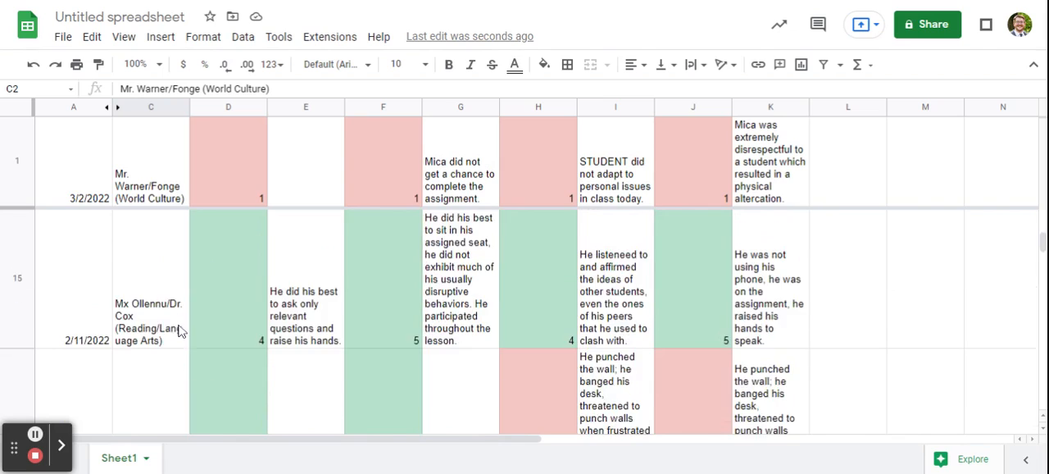
scroll(180, 330, "up", 3)
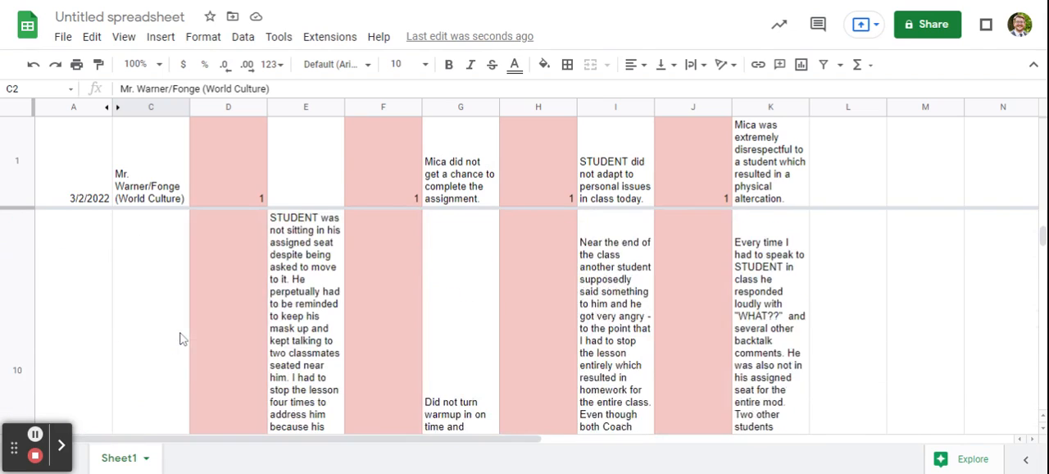
scroll(181, 339, "up", 5)
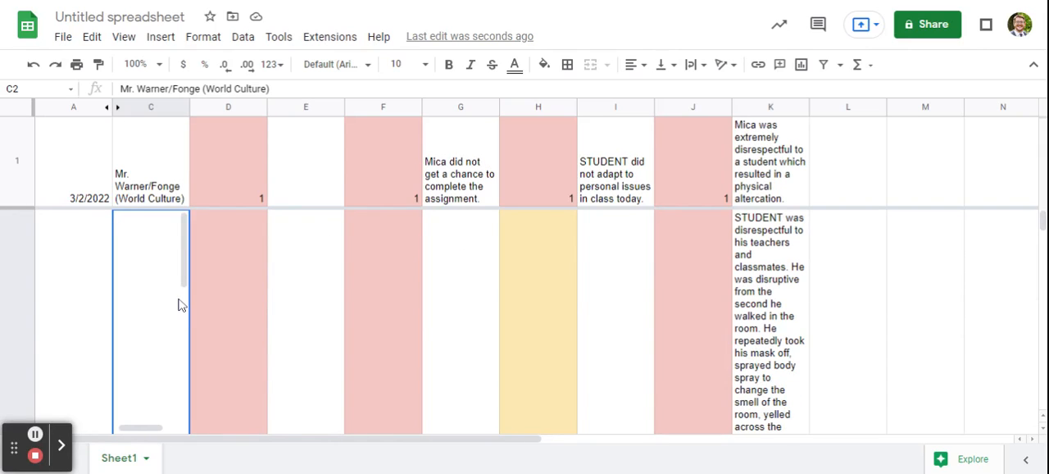
Undo the range sort and clear the selection of the data range
key("ctrl+z")
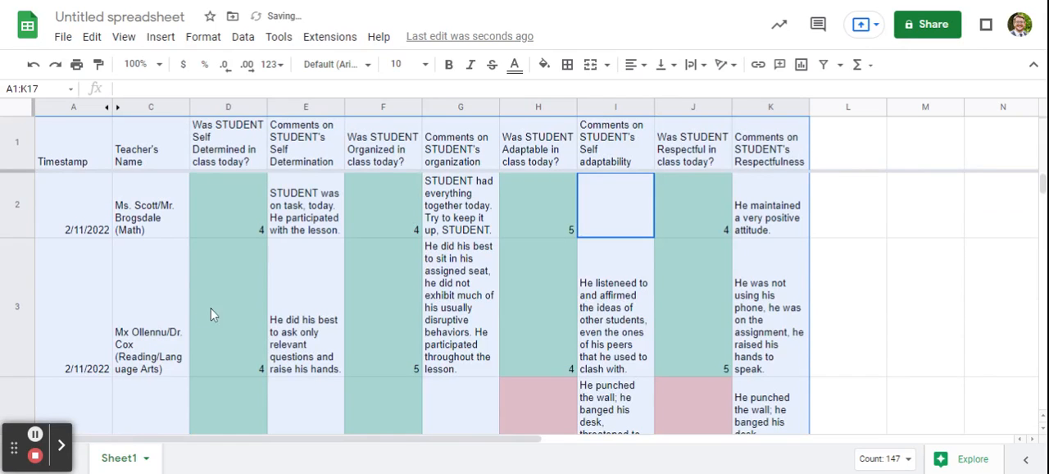
left_click(567, 287)
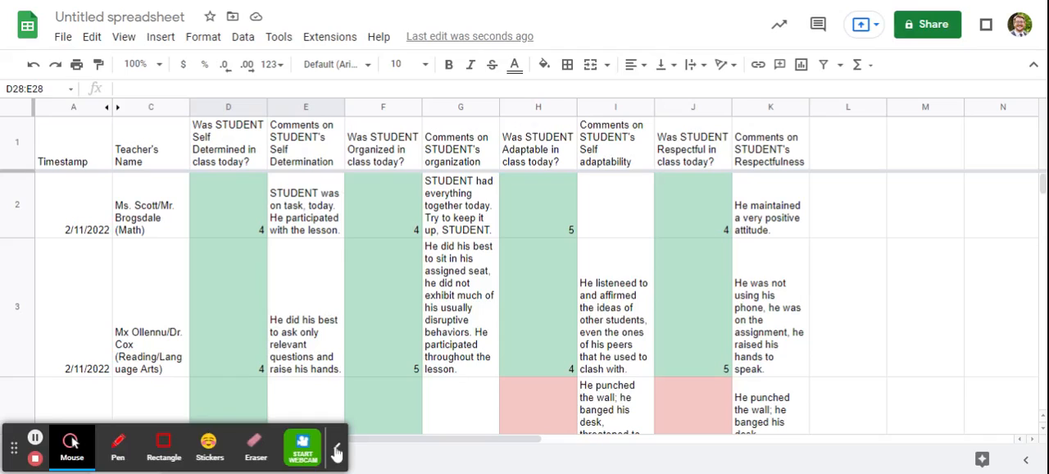
left_click(333, 449)
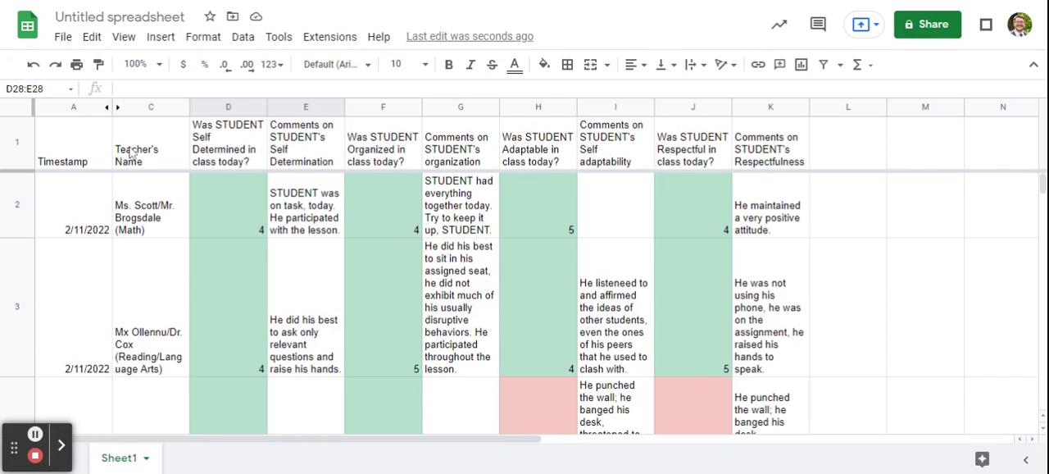
Copy the World Culture teachers' entry from cell C8 in the teacher name column
scroll(158, 295, "down", 10)
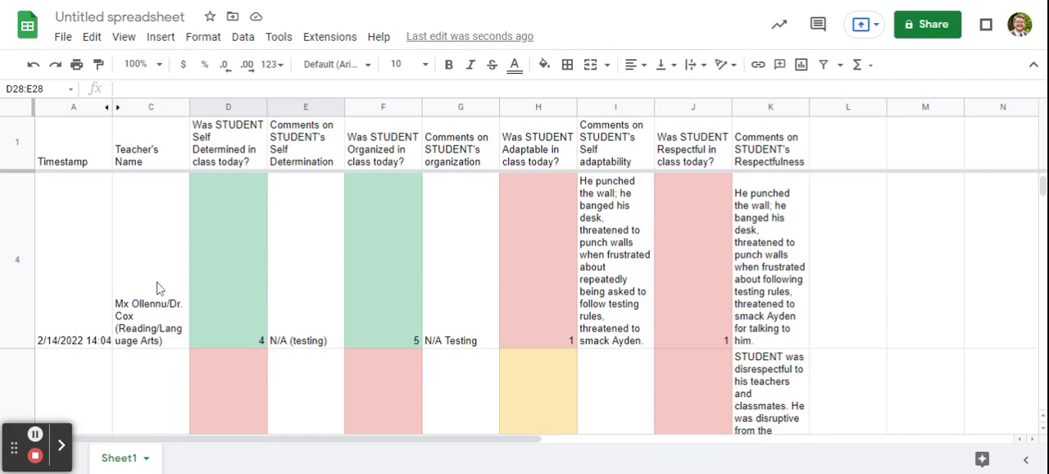
scroll(159, 295, "up", 1)
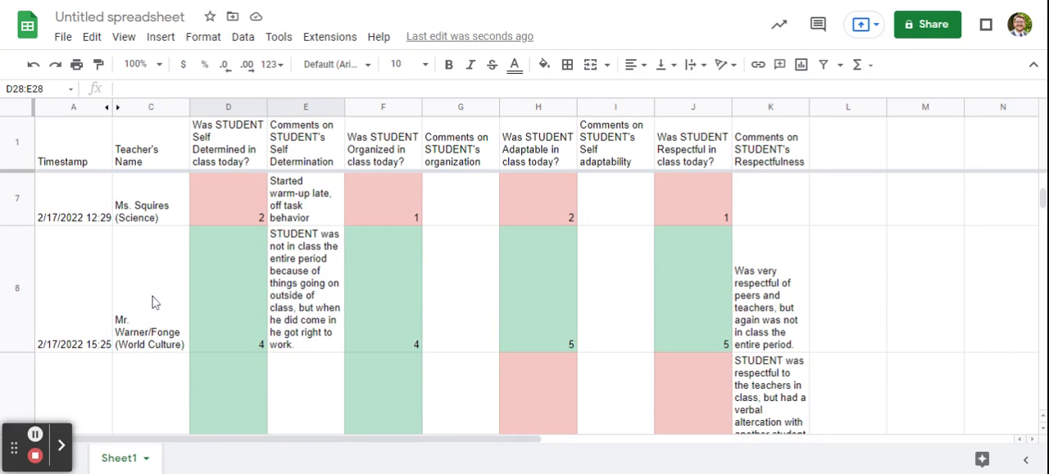
left_click(153, 304)
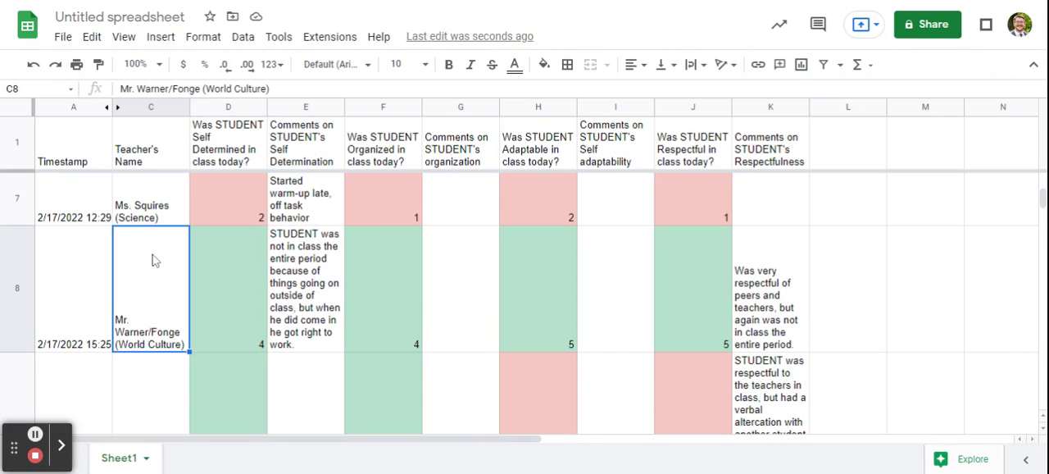
key("ctrl+c")
Add a new sheet to the spreadsheet and rename it Social Studies
left_click_drag(16, 458, 15, 417)
left_click(43, 457)
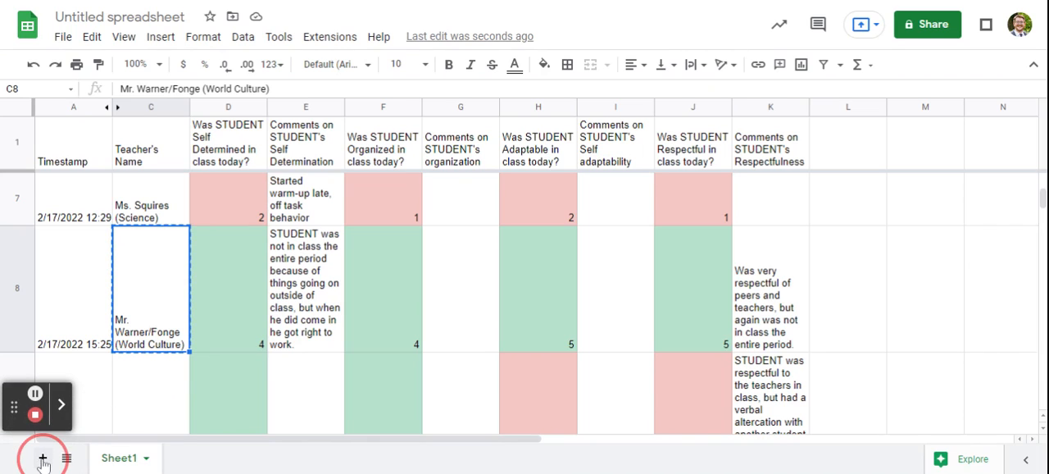
left_click(221, 458)
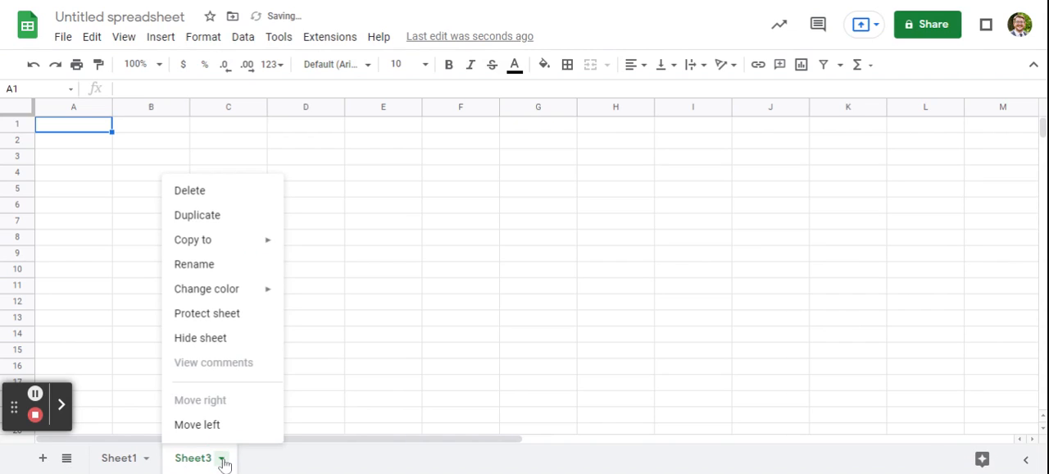
left_click(217, 268)
type("S")
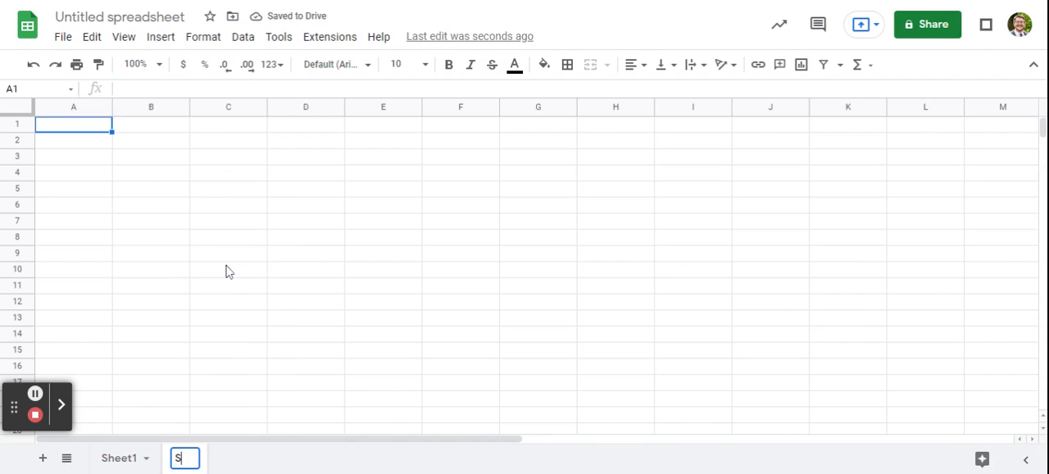
type("ocial Studies")
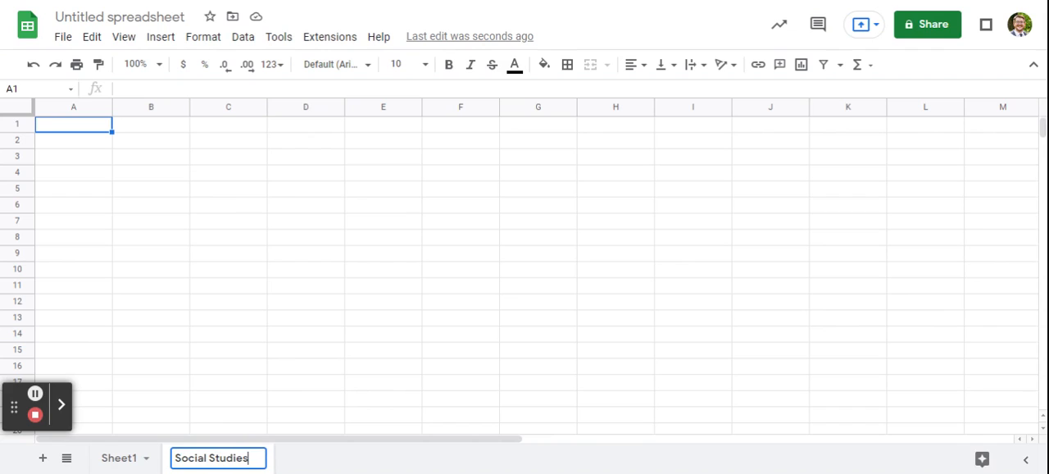
left_click(250, 256)
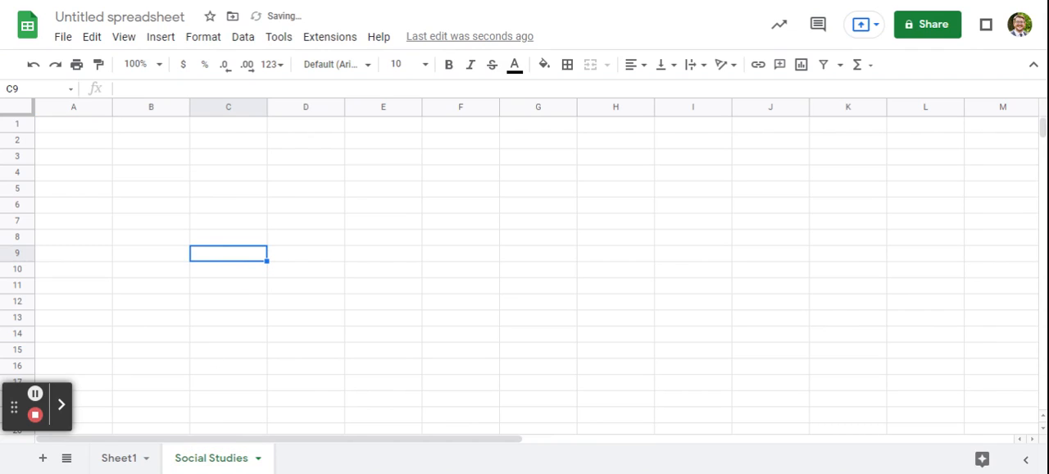
Start a FILTER formula in cell A1 of the Social Studies sheet
left_click(64, 173)
left_click(54, 126)
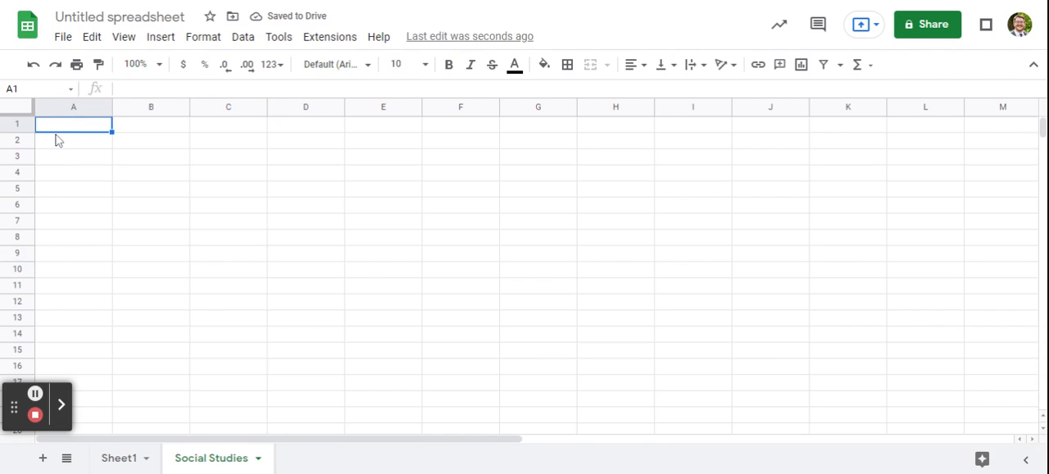
type("=filter")
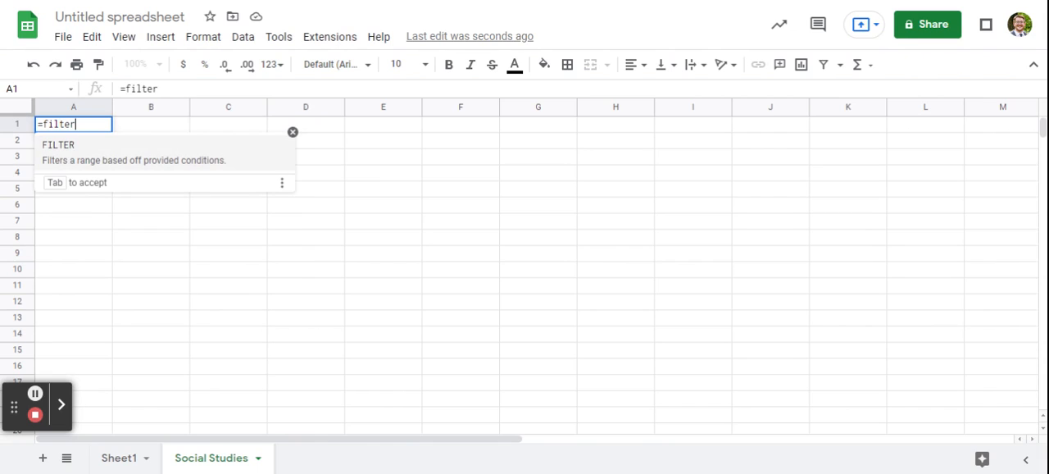
left_click(73, 165)
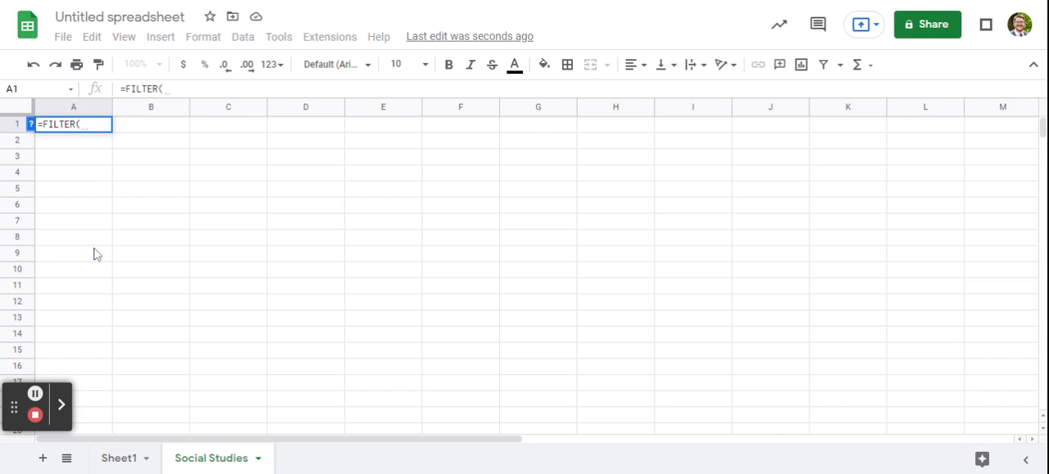
Set the FILTER formula's range to columns D through K of Sheet1
left_click(117, 465)
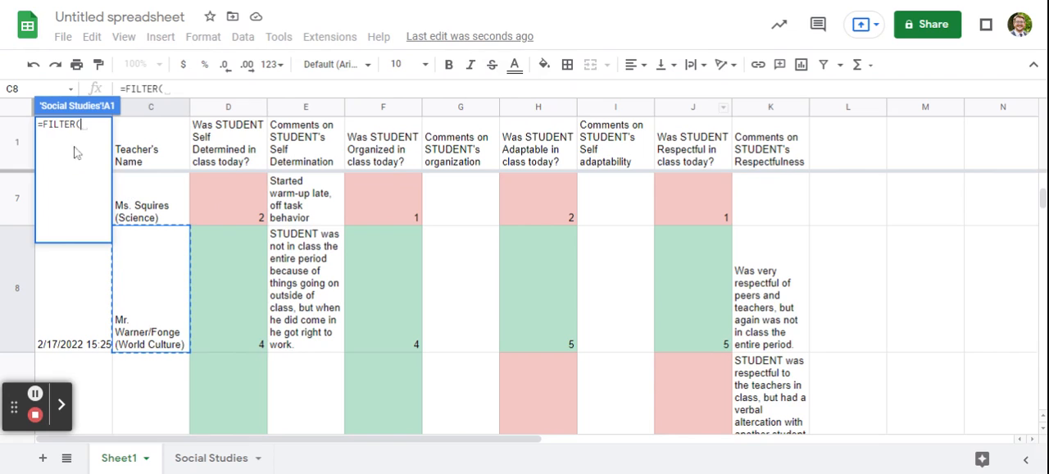
scroll(525, 287, "up", 3)
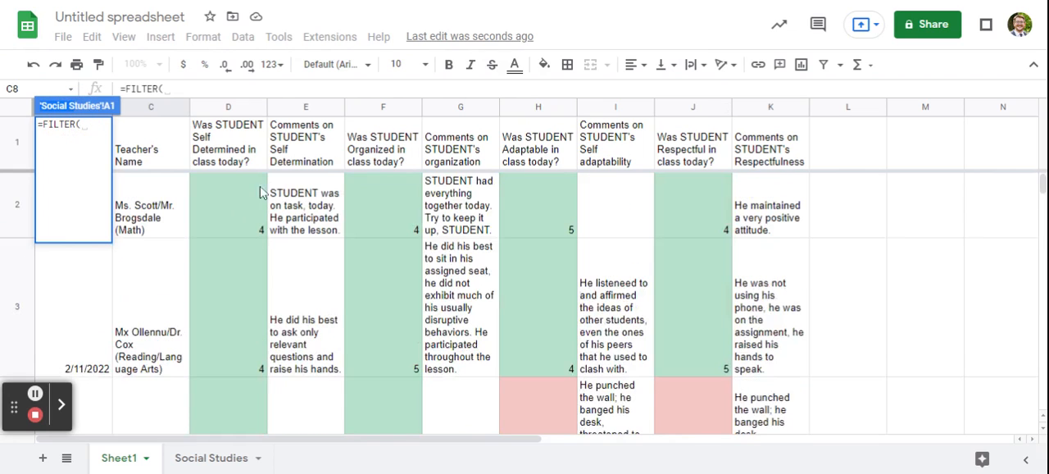
left_click(773, 109)
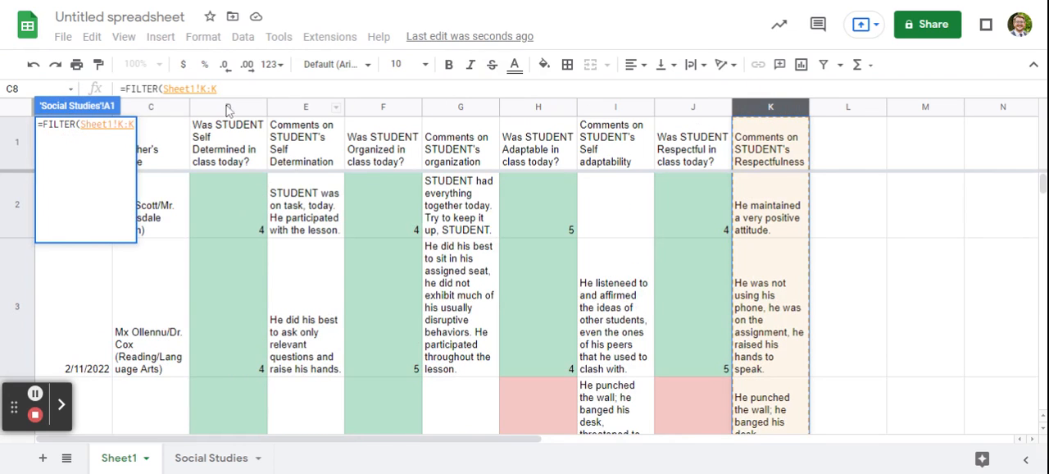
left_click(141, 108, "shift")
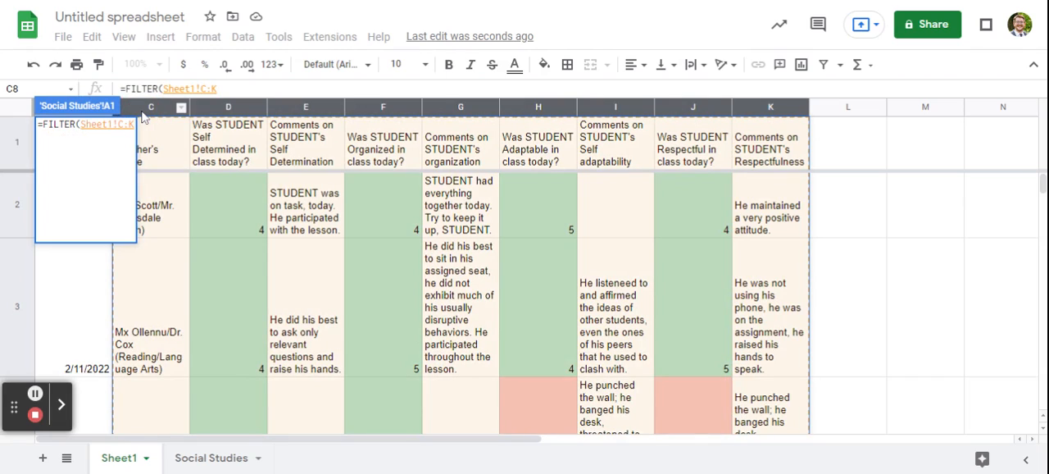
left_click(206, 111, "shift")
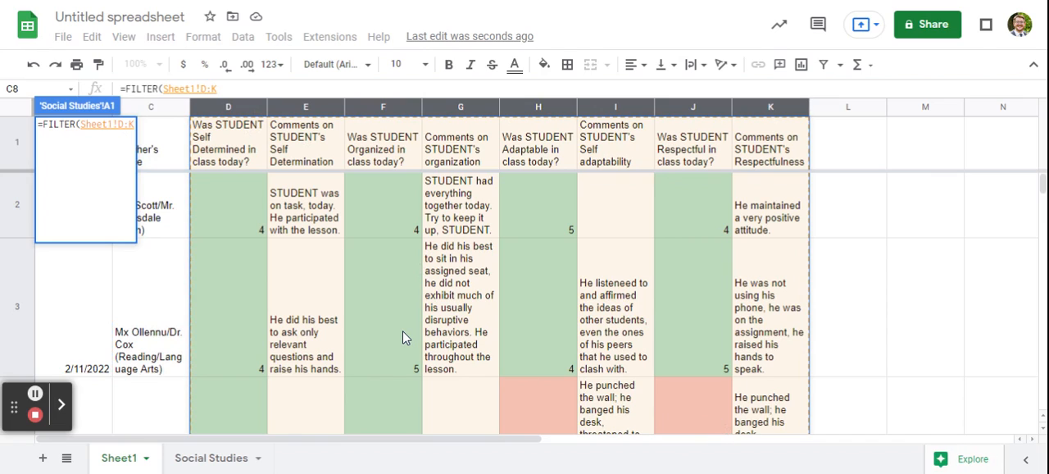
Complete the FILTER formula with the condition that Sheet1 column C equals the copied World Culture teachers' entry
type(",")
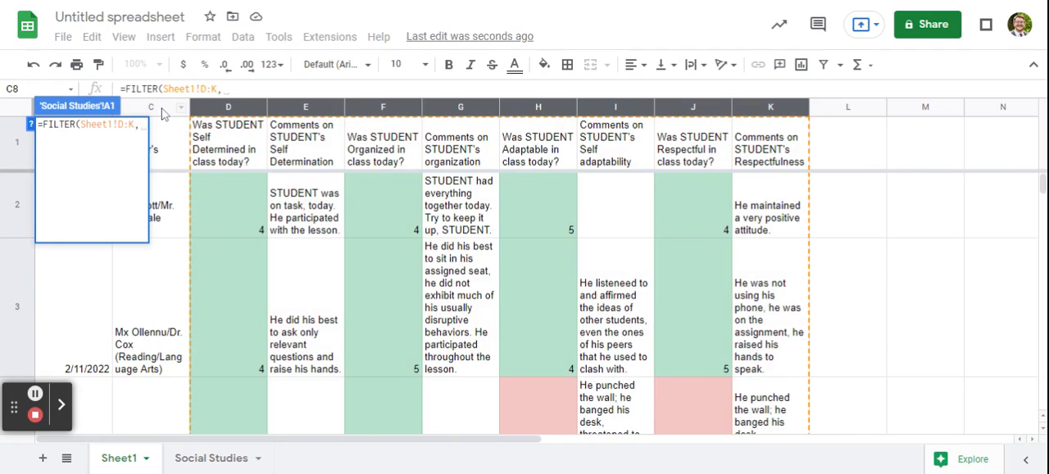
left_click(162, 113)
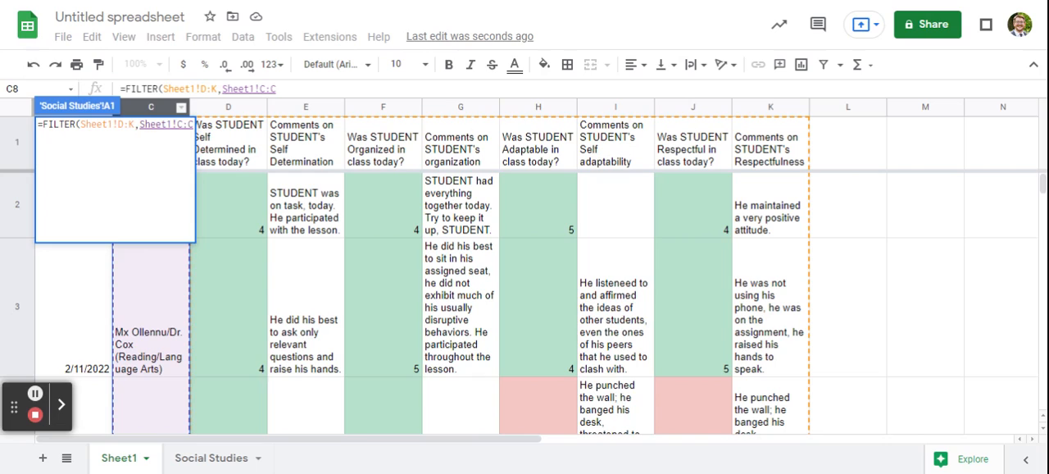
type("=")
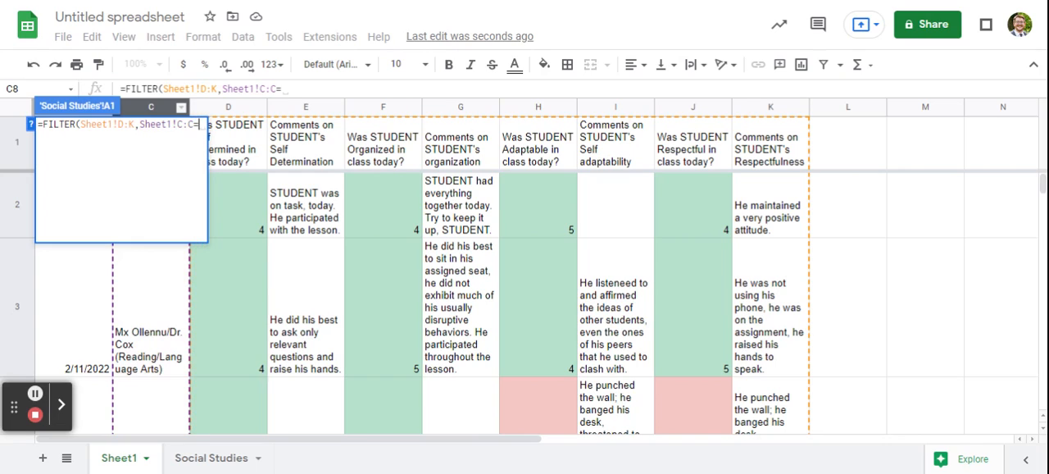
type("\"")
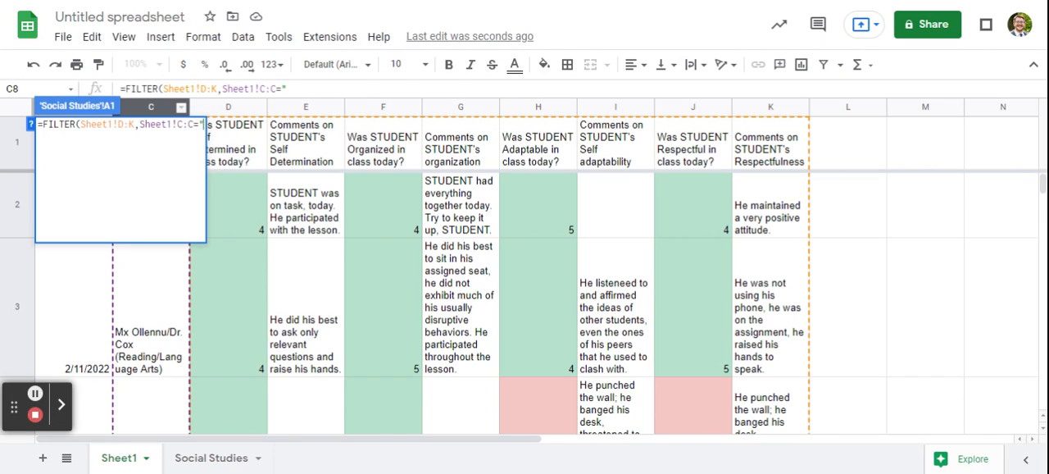
key("ctrl+v")
type("\"")
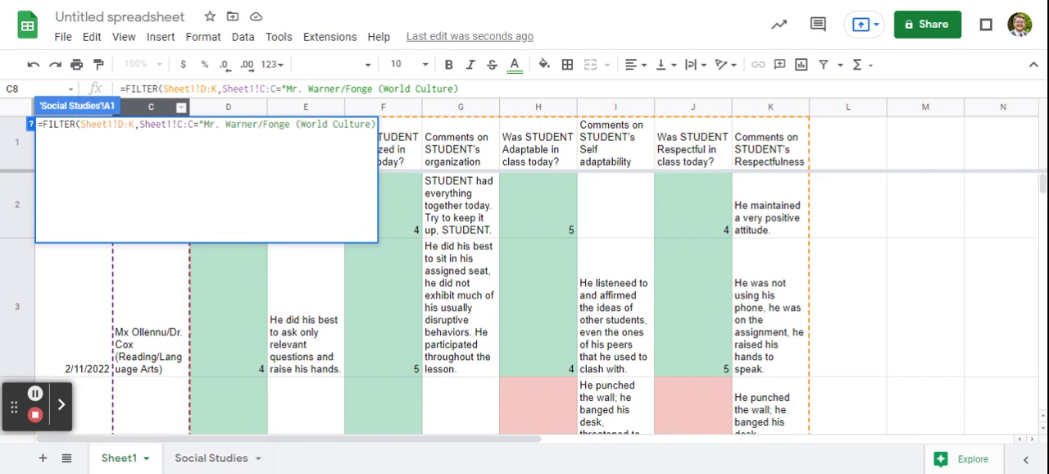
type("\"")
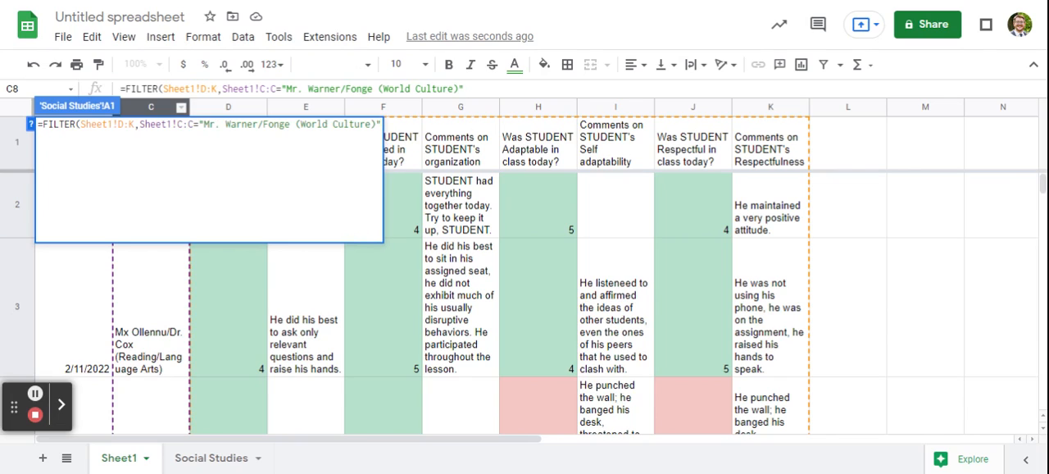
type(")")
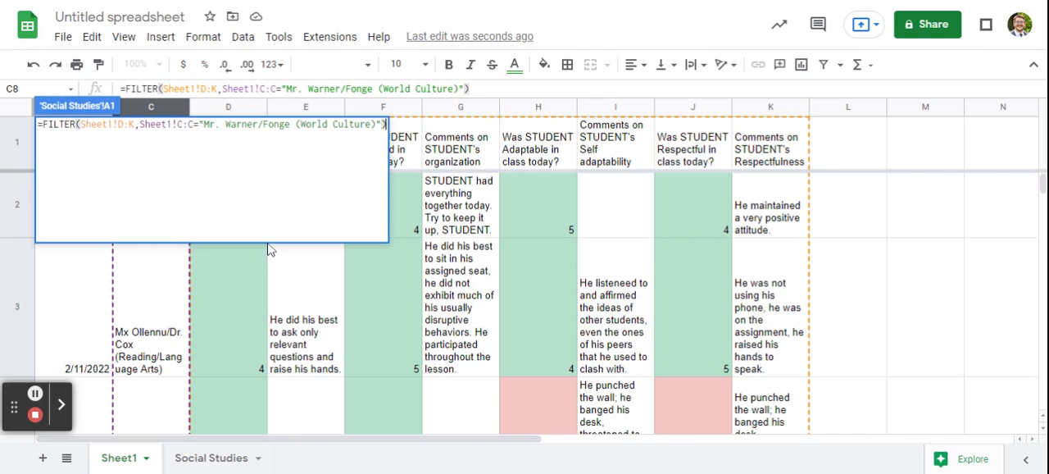
key("Return")
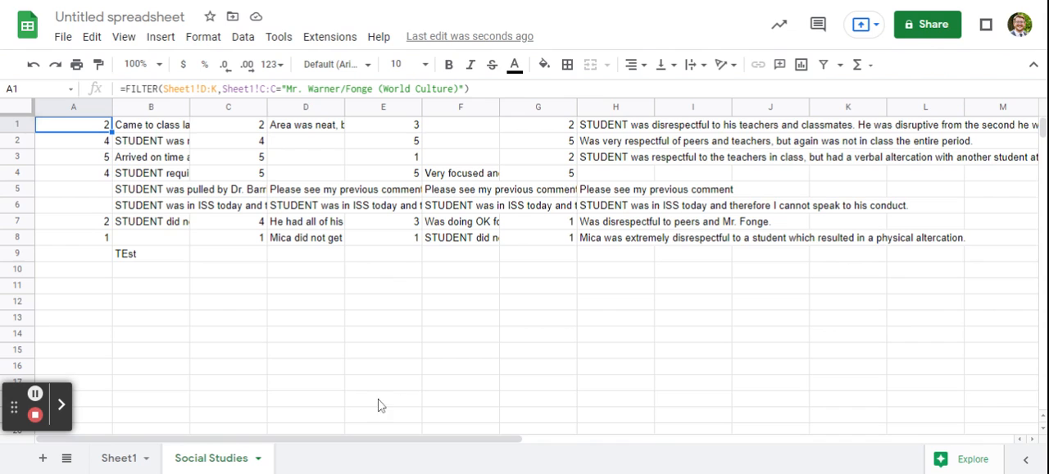
Add a test row to Sheet1 with the copied teachers' entry in C19 and "blah blah blah" in D19, and check the Social Studies sheet
left_click(119, 459)
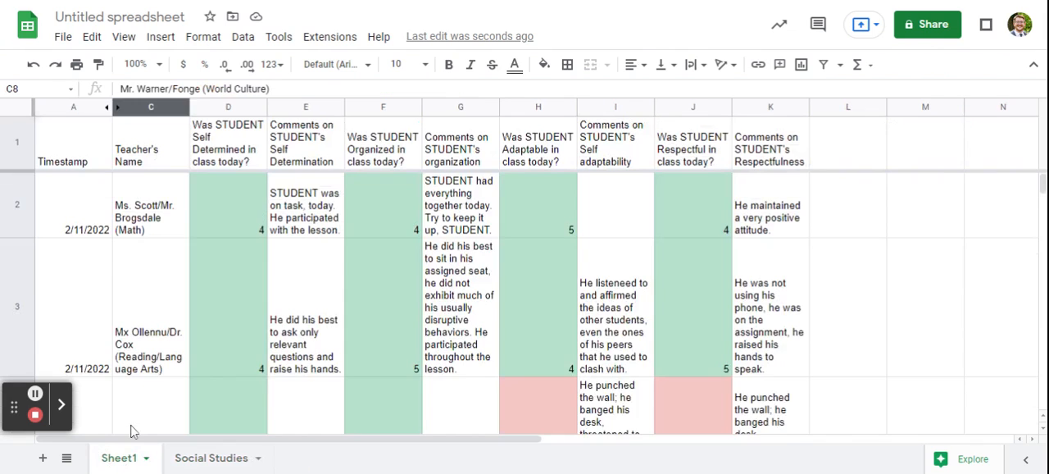
scroll(188, 364, "down", 15)
scroll(172, 388, "down", 5)
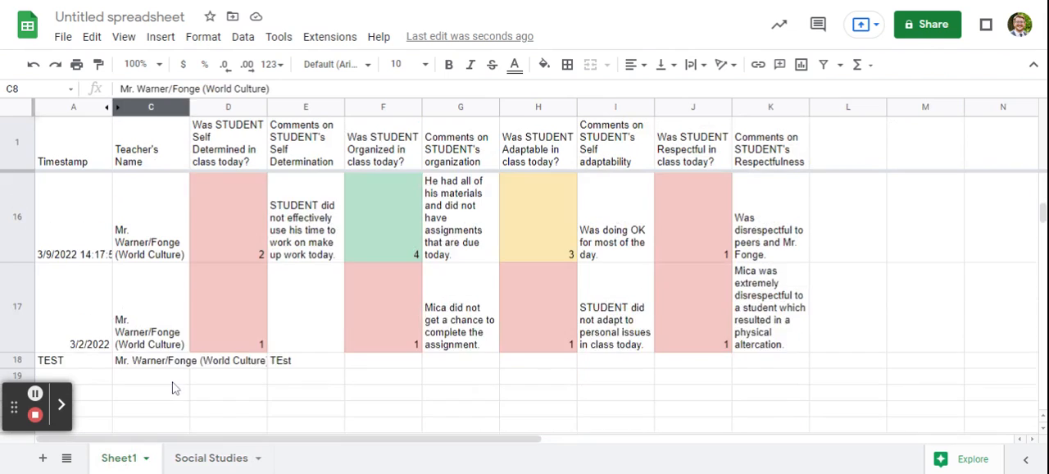
left_click(157, 291)
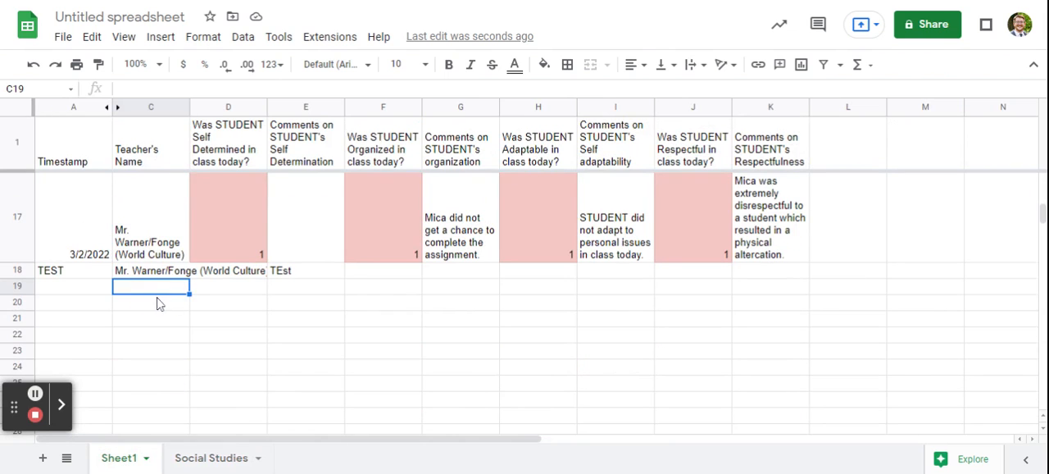
key("ctrl+v")
left_click(240, 306)
type("bla")
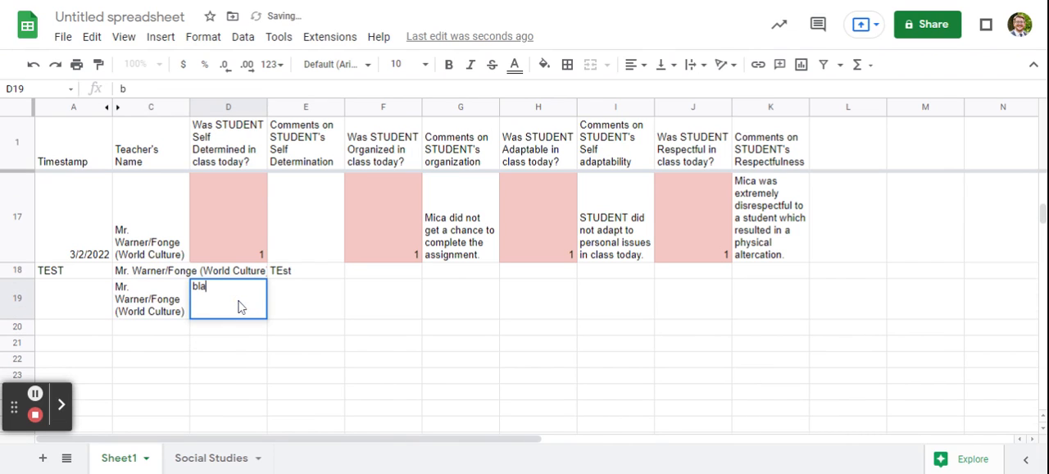
type("h blah blah")
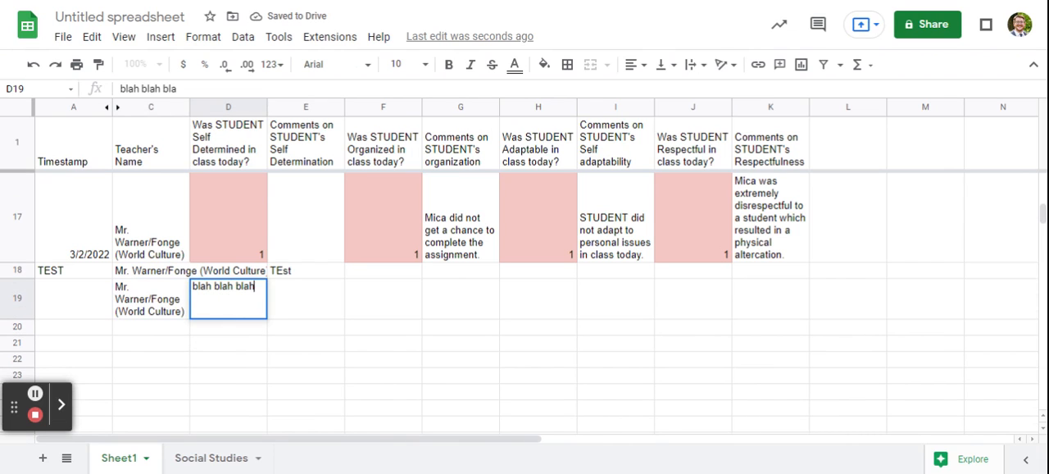
left_click(258, 352)
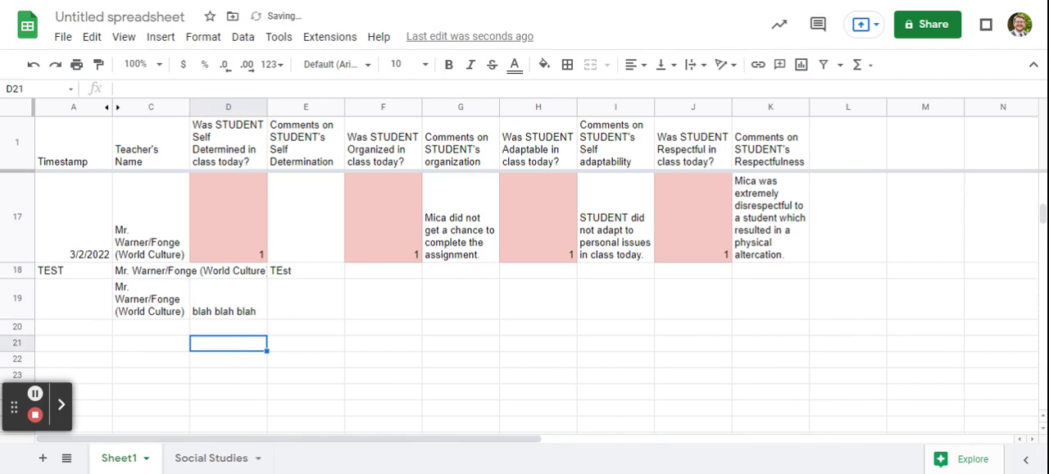
left_click(211, 459)
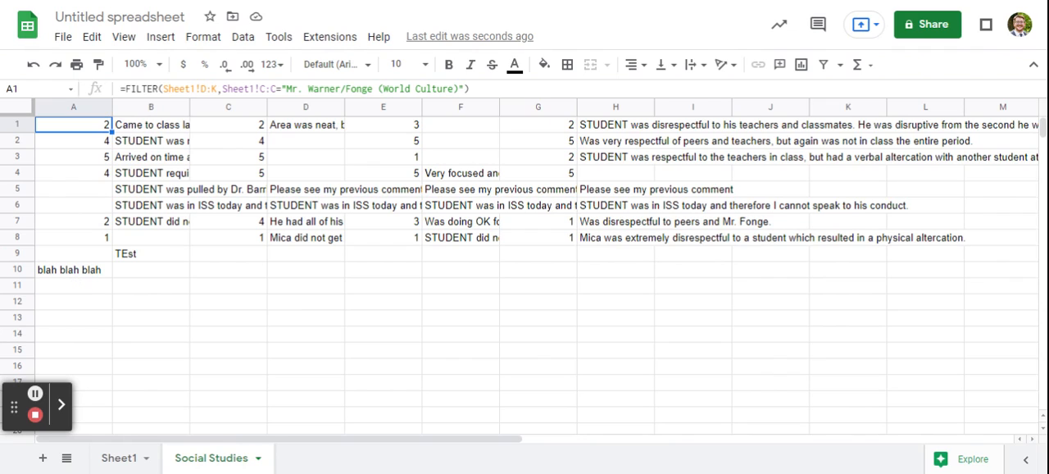
left_click(123, 458)
scroll(246, 237, "down", 3)
scroll(261, 294, "up", 3)
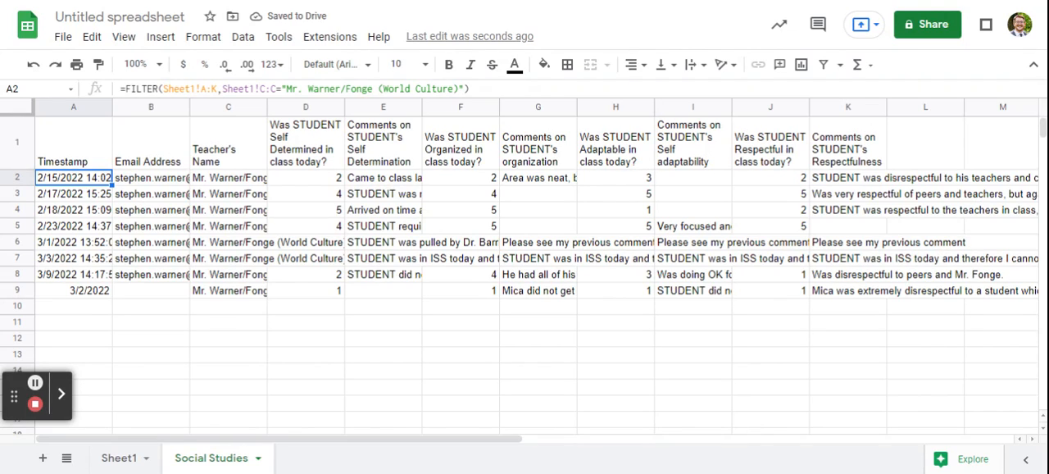
Wrap the text in columns A through K of the Social Studies sheet
left_click(224, 108)
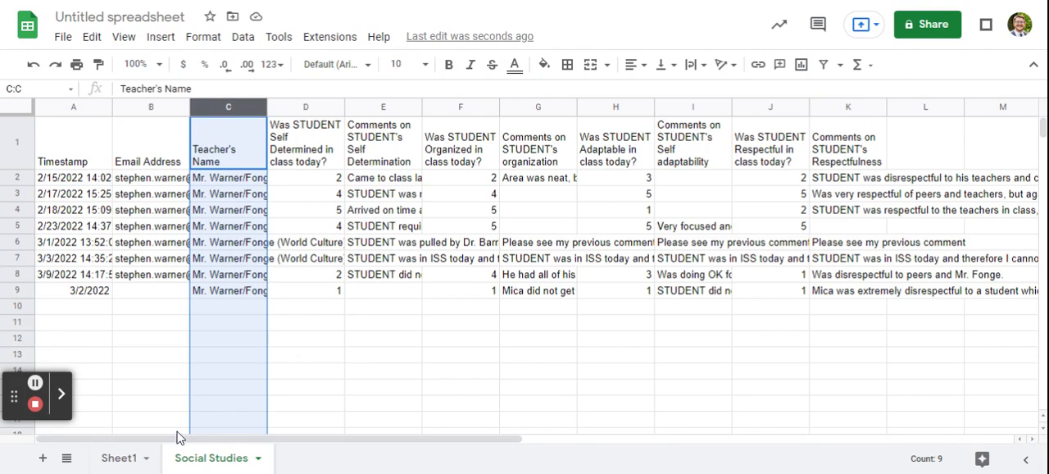
key("ctrl+a")
left_click(691, 64)
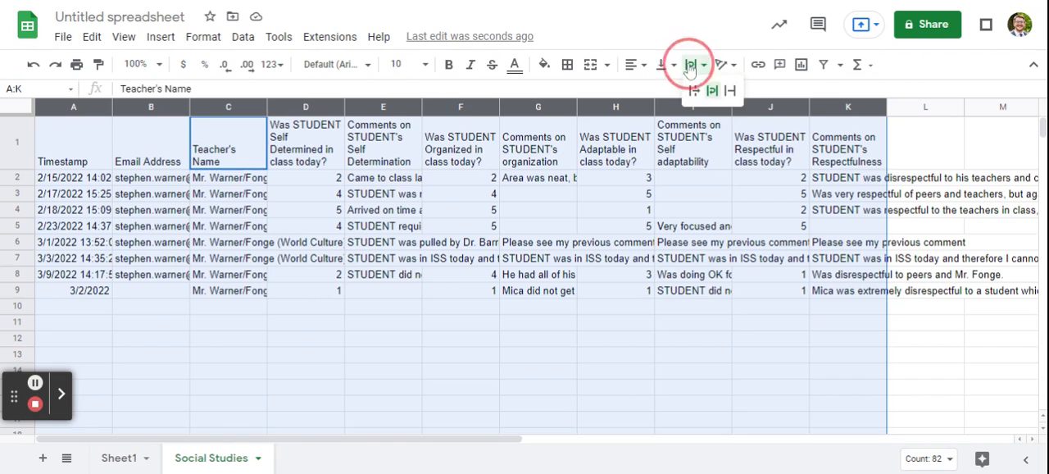
left_click(712, 90)
left_click(574, 282)
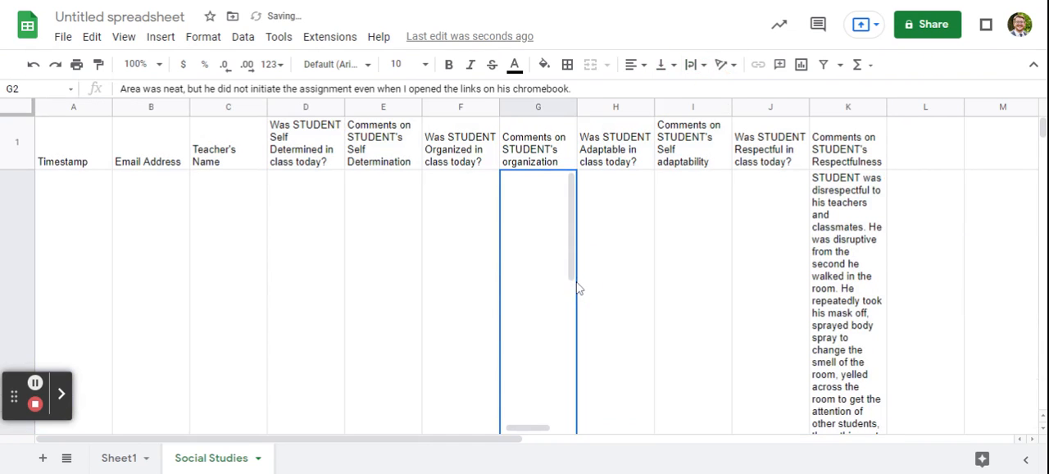
scroll(954, 342, "down", 10)
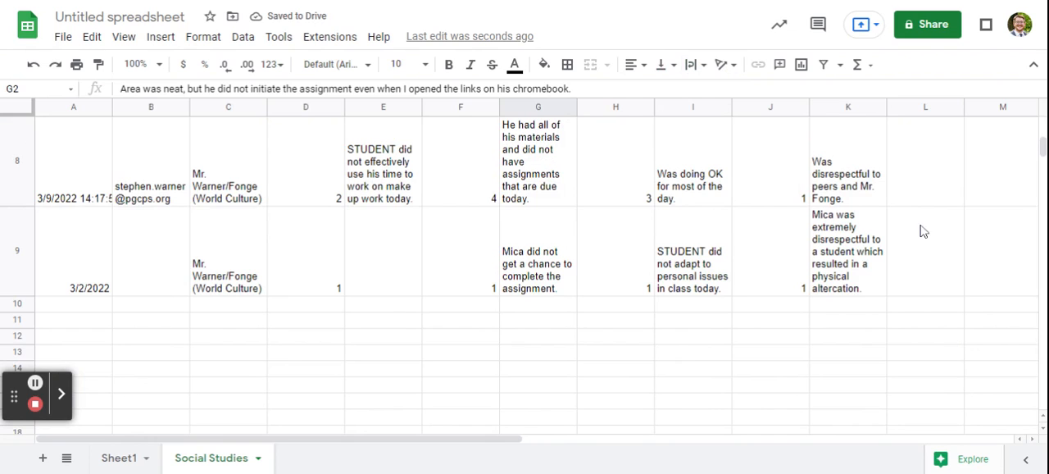
scroll(565, 303, "up", 10)
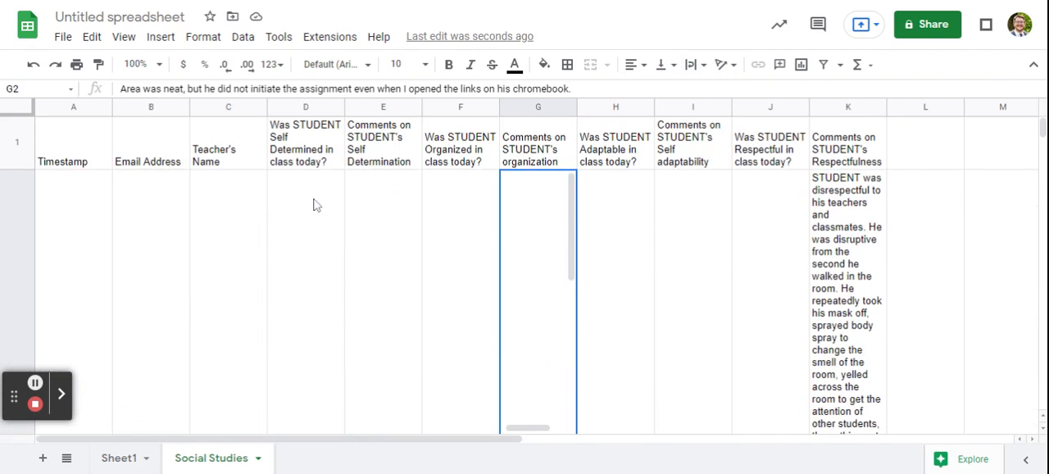
Copy the teachers' entry from the FILTER formula in A2 of Social Studies and paste it into cell C18 of Sheet1
double_click(71, 202)
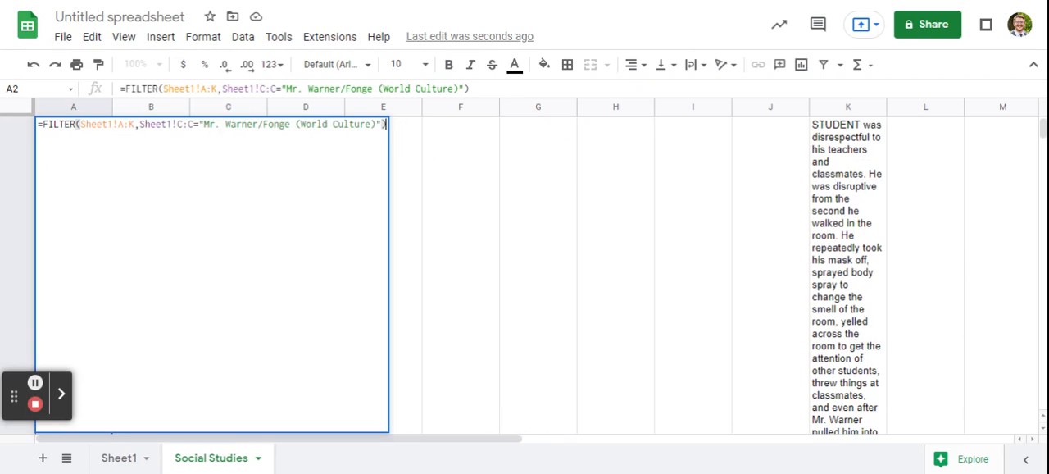
left_click_drag(204, 124, 375, 124)
key("ctrl+c")
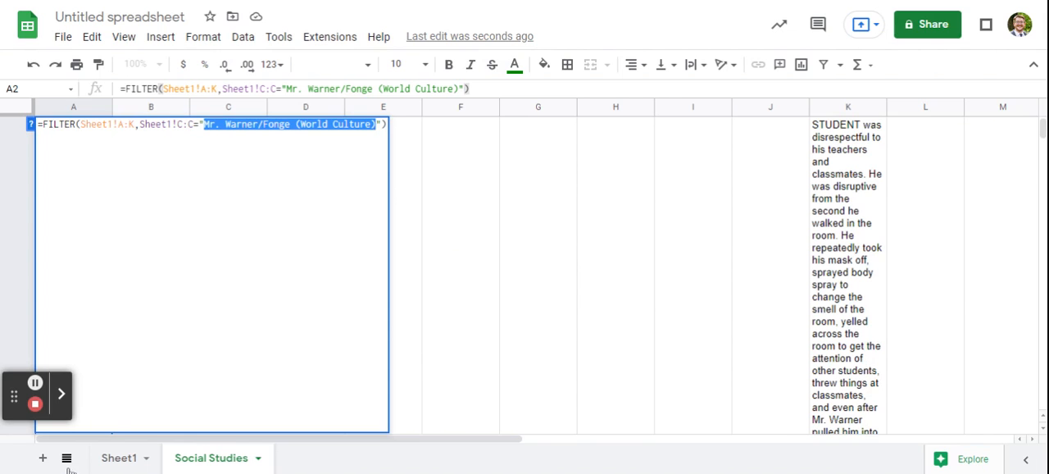
left_click(140, 458)
scroll(298, 304, "down", 2)
scroll(298, 303, "down", 8)
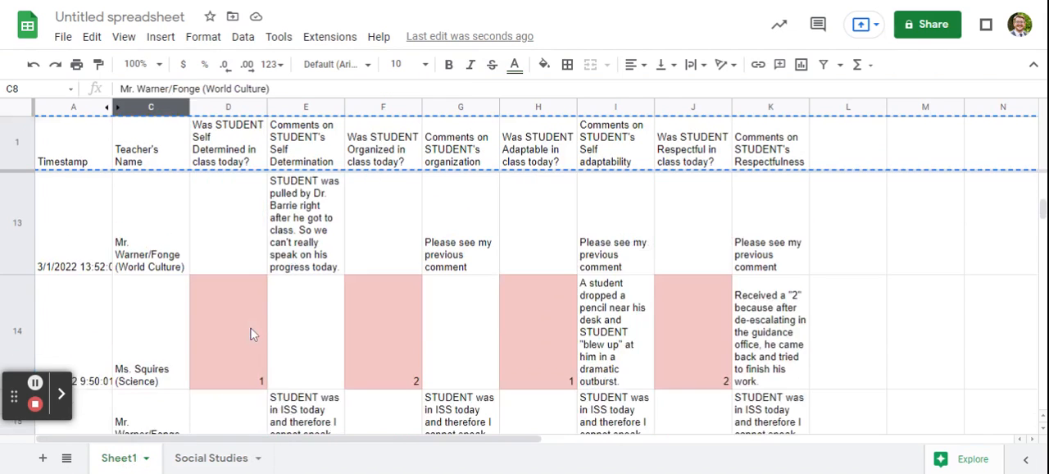
left_click(128, 285)
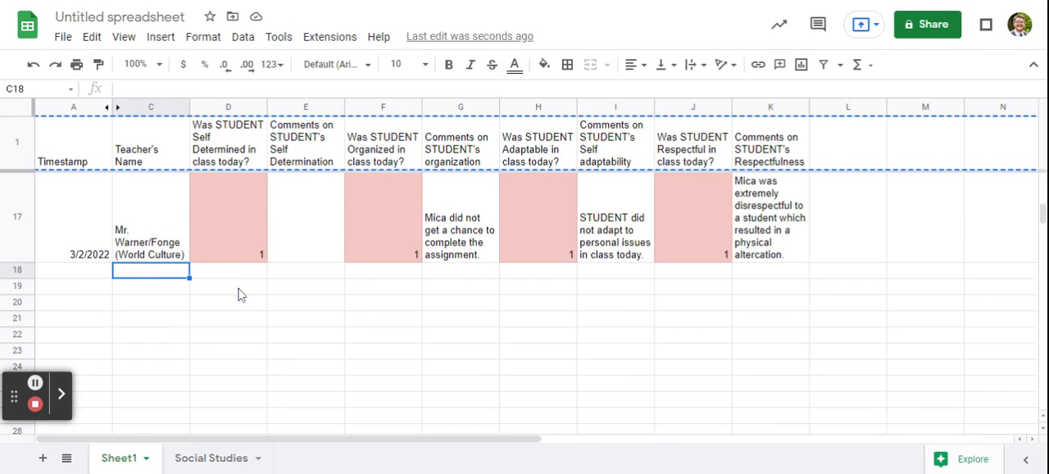
key("ctrl+v")
Enter "TEst" in E18 and "TEST" in A18 of Sheet1, and check the filtered rows on the Social Studies sheet
left_click(289, 281)
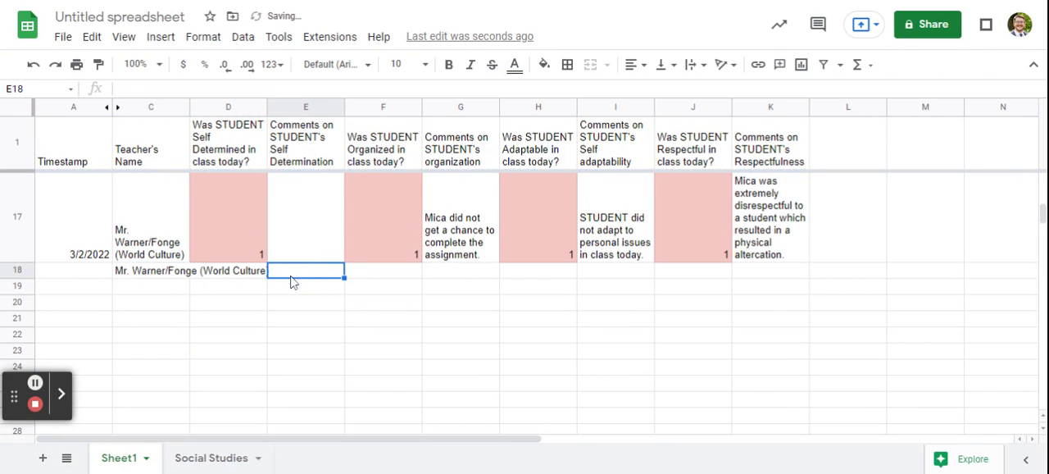
type("TEst")
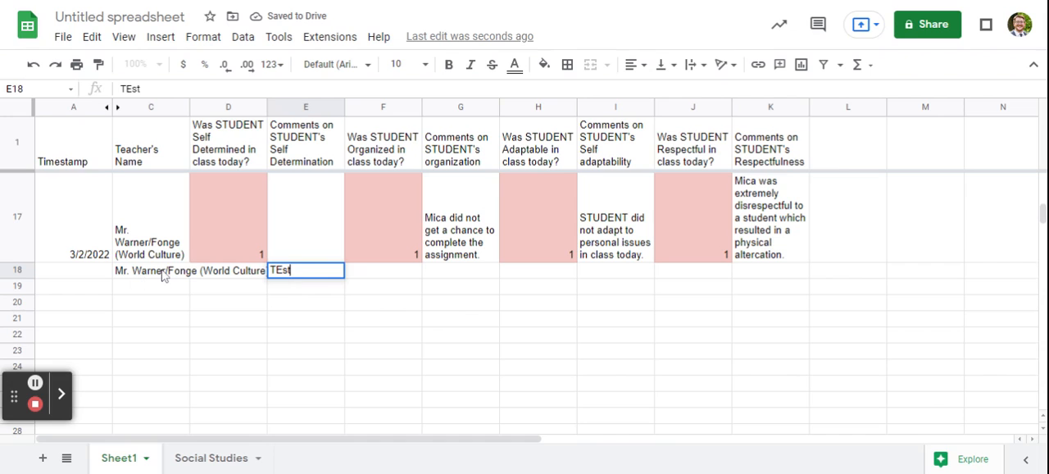
left_click(74, 264)
type("TEST")
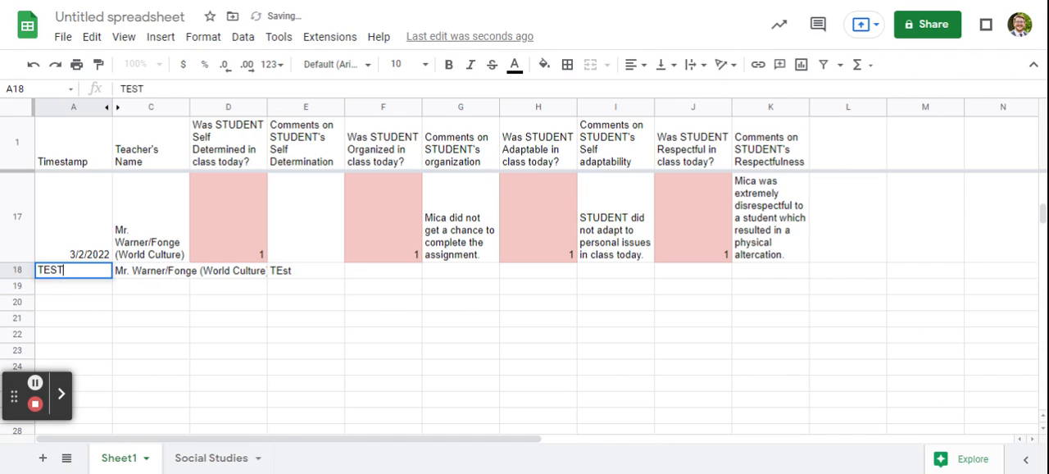
left_click(222, 384)
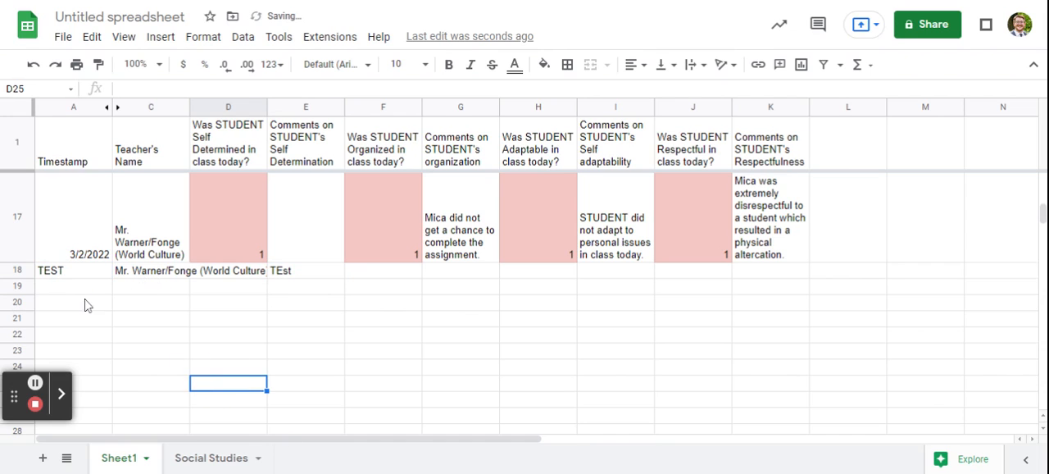
left_click(196, 460)
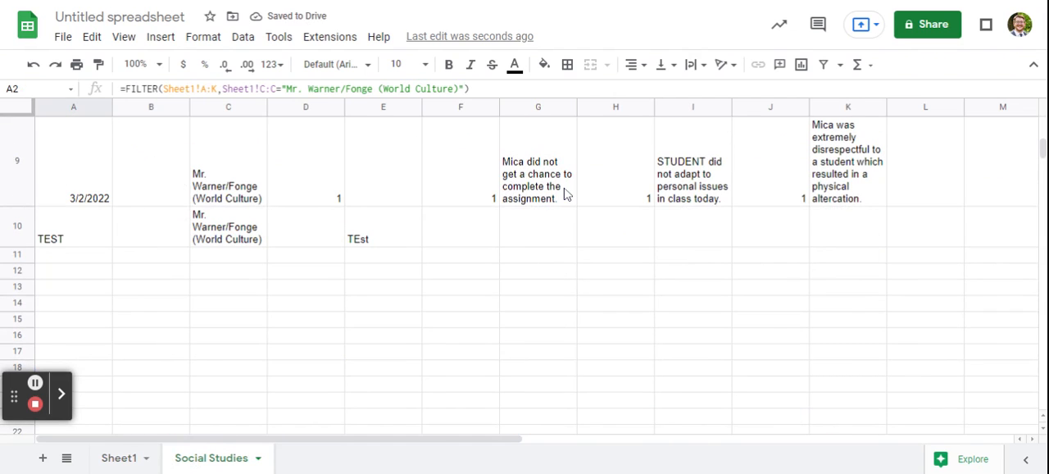